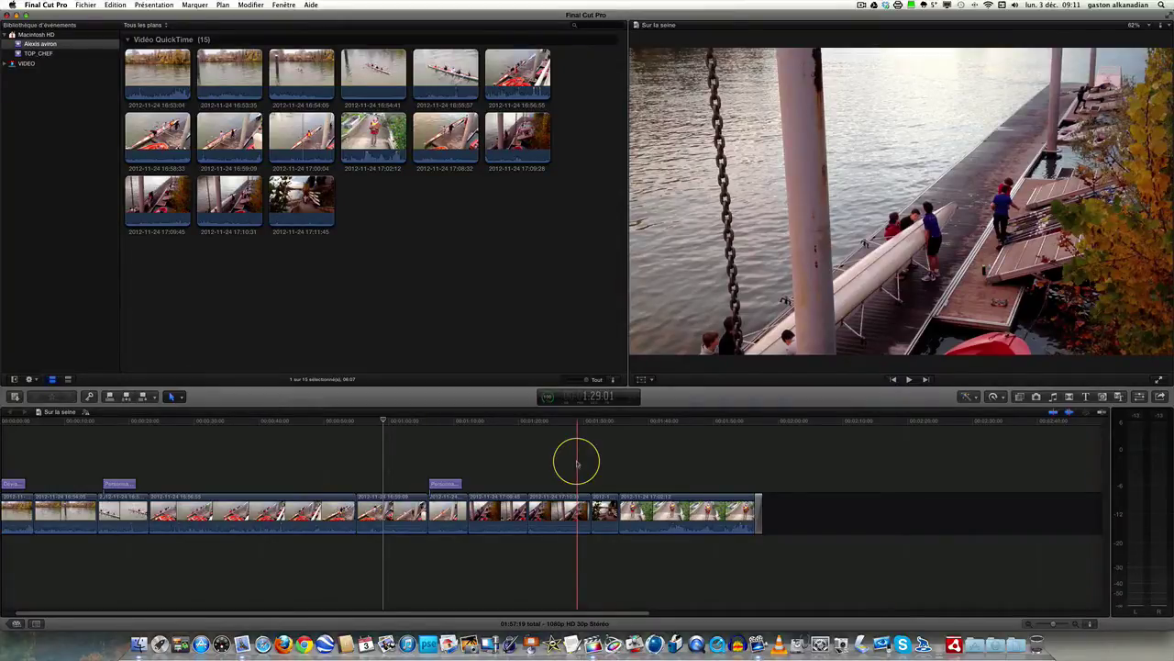
# Step: Move the 16:59:09 clip to the end of the timeline and return it to its original place before the 17:00:04 clip
pyautogui.press('super+equal')
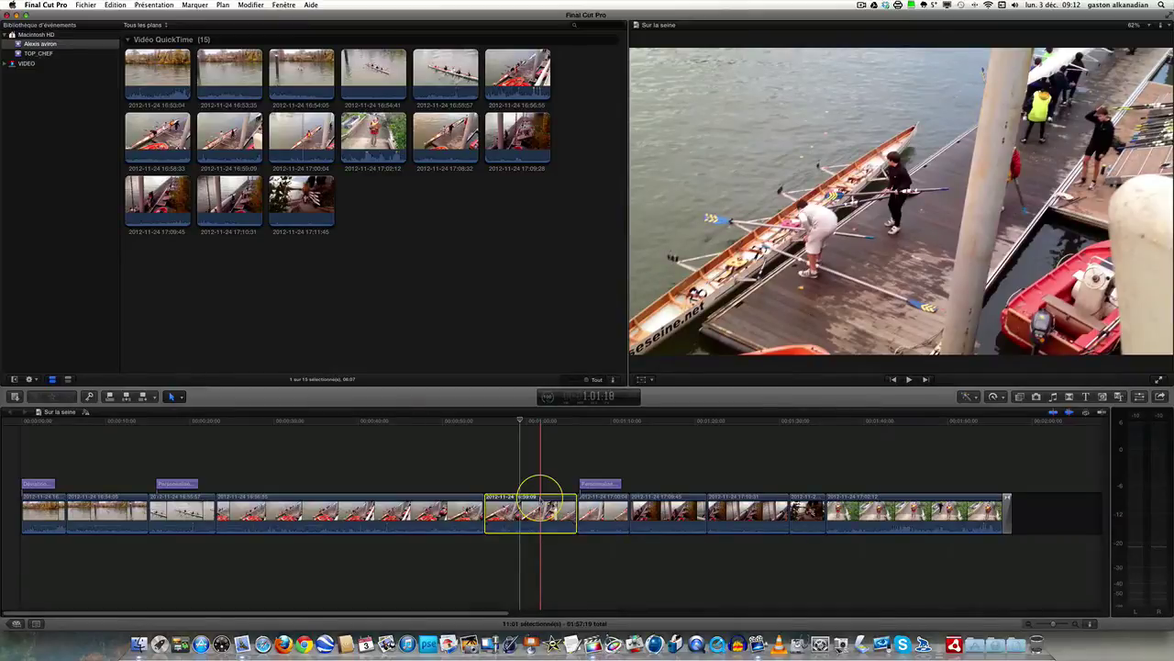
pyautogui.moveTo(542, 496); pyautogui.dragTo(1009, 480)
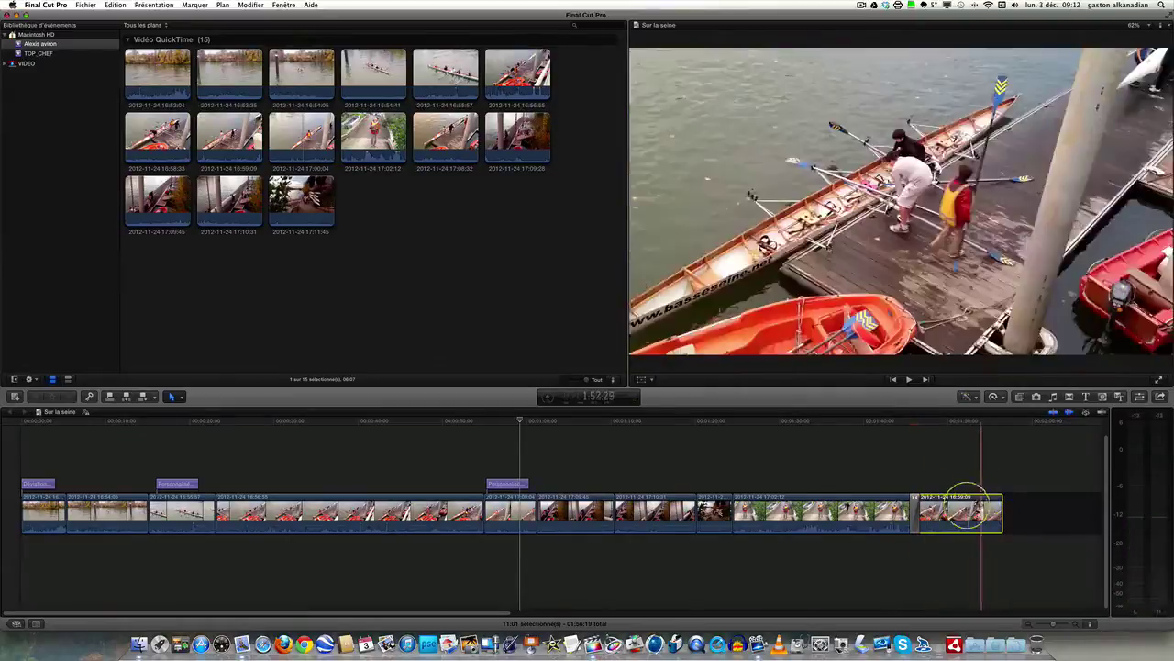
pyautogui.moveTo(965, 500); pyautogui.dragTo(488, 509)
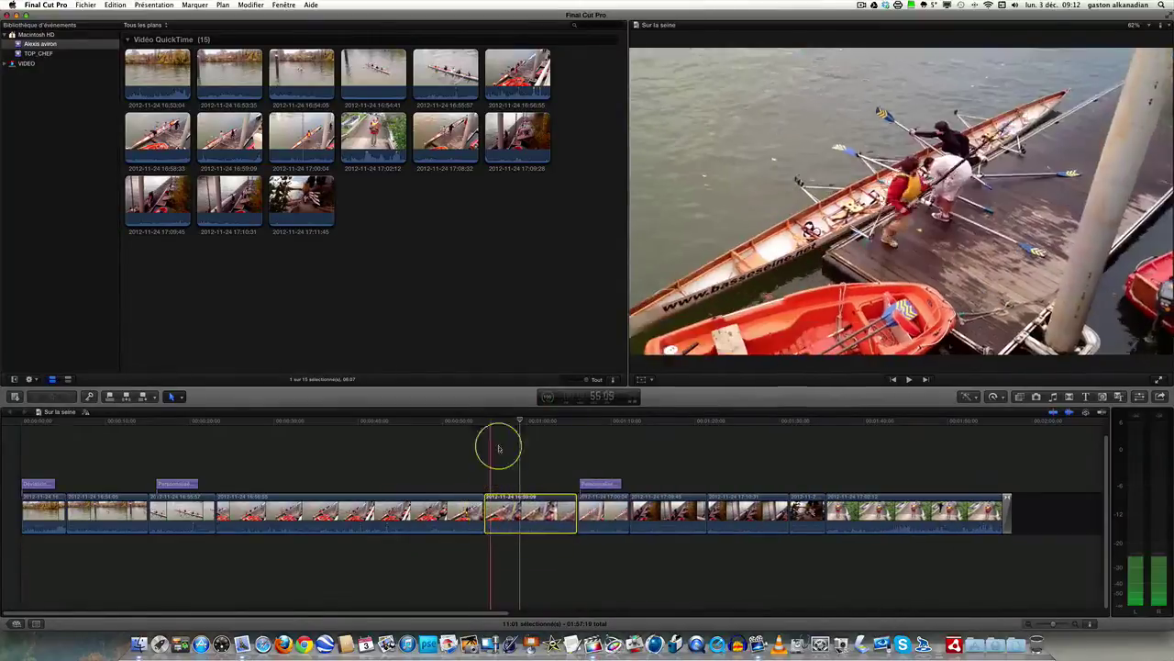
pyautogui.click(425, 439)
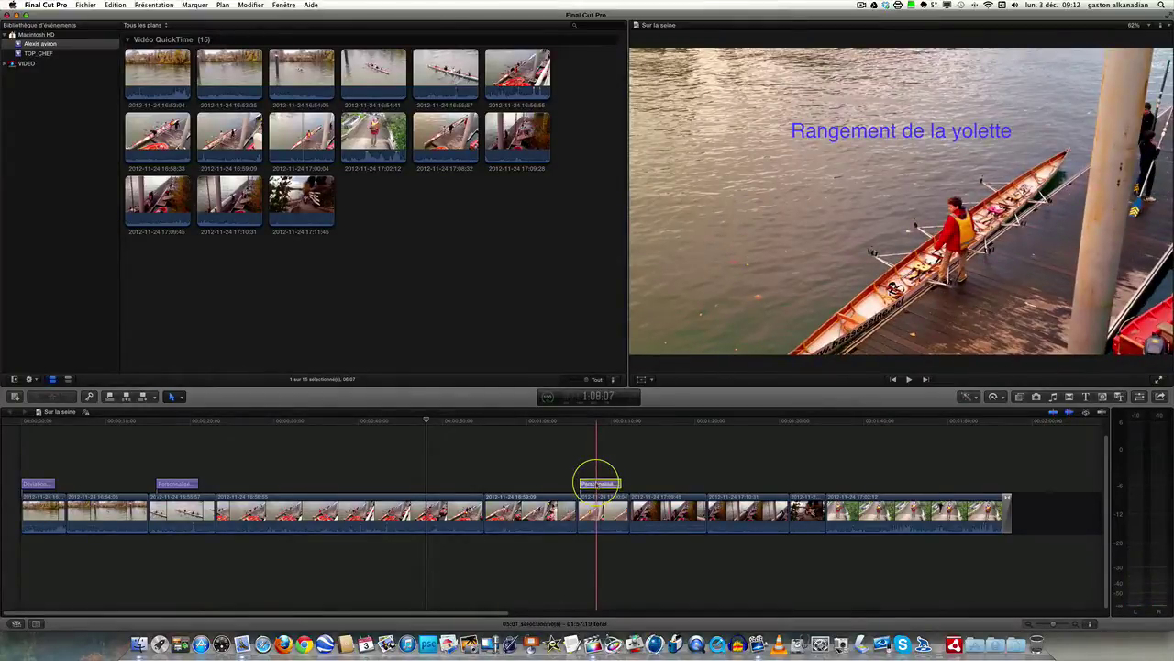
# Step: Shift the "Rangement de la yolette" title about 9 frames later above the 17:00:04 clip
pyautogui.moveTo(597, 484)
pyautogui.mouseDown()
pyautogui.moveTo(695, 474)
pyautogui.moveTo(609, 477)
pyautogui.mouseUp()
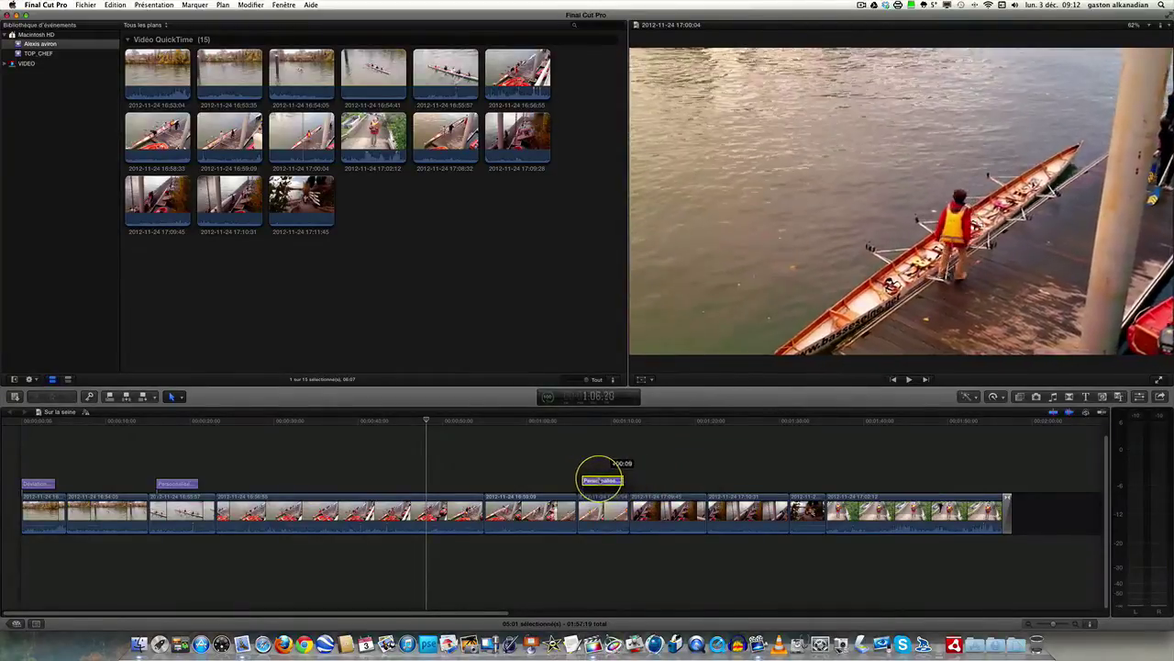
pyautogui.moveTo(601, 478); pyautogui.dragTo(598, 477)
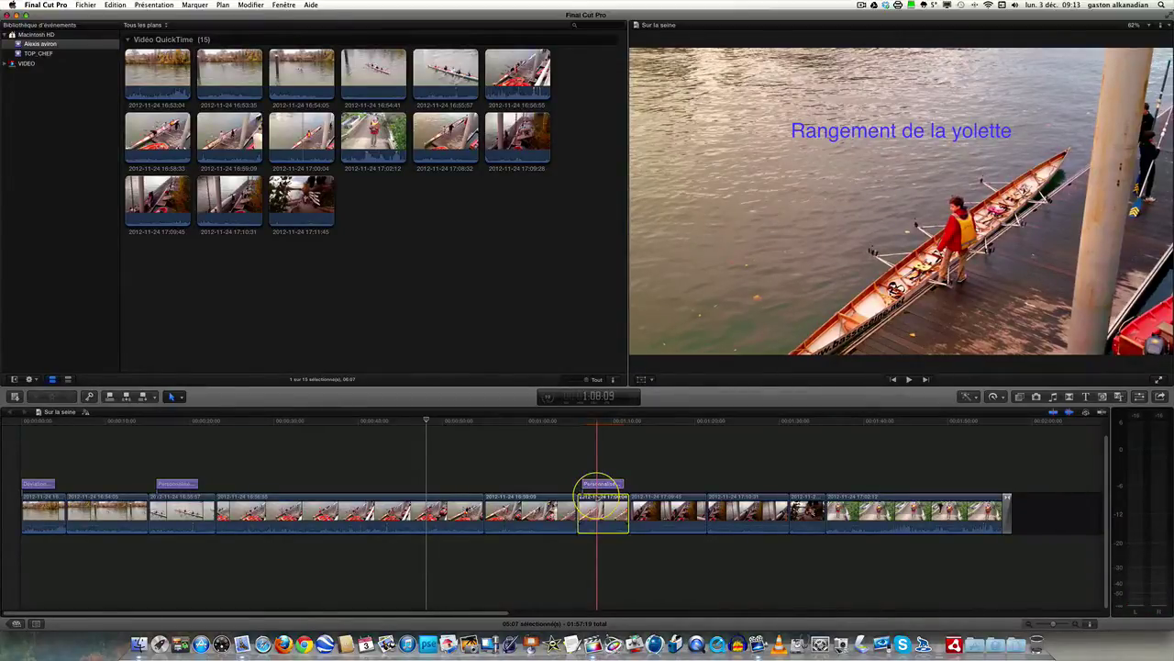
# Step: Move the 17:00:04 clip with its attached title after the 17:09:45 clip and return it to its original place
pyautogui.moveTo(598, 495); pyautogui.dragTo(703, 495)
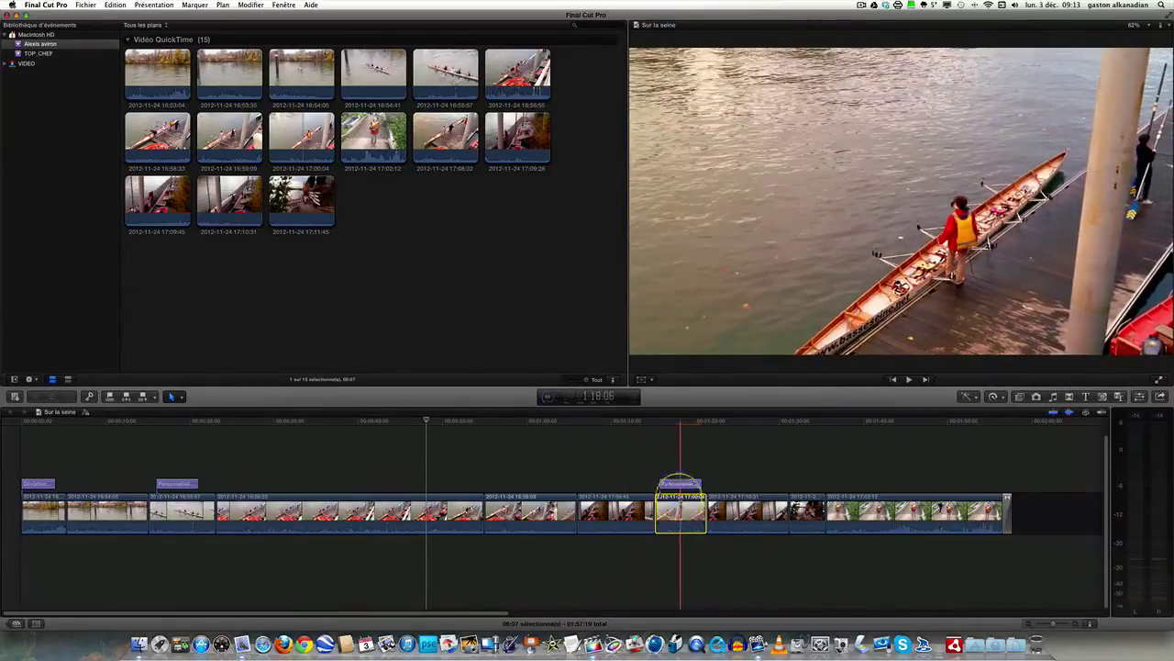
pyautogui.moveTo(680, 483); pyautogui.dragTo(593, 496)
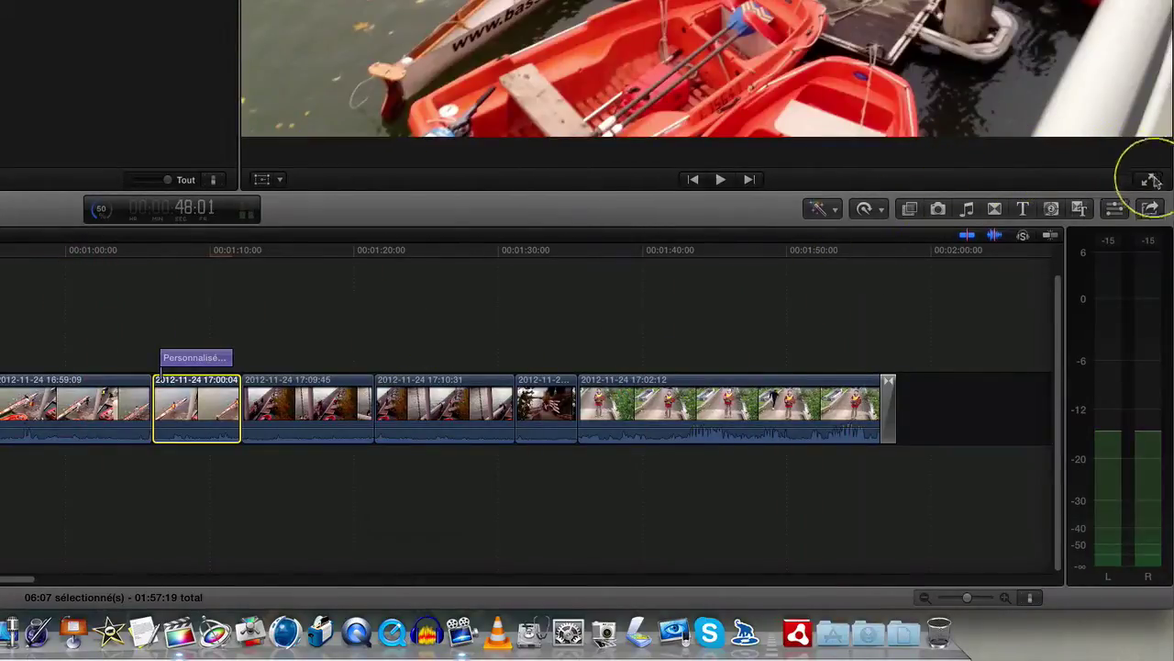
# Step: Add Courrier électronique to the sharing destinations, between Facebook and Dispositifs Apple 720 p
pyautogui.click(1151, 211)
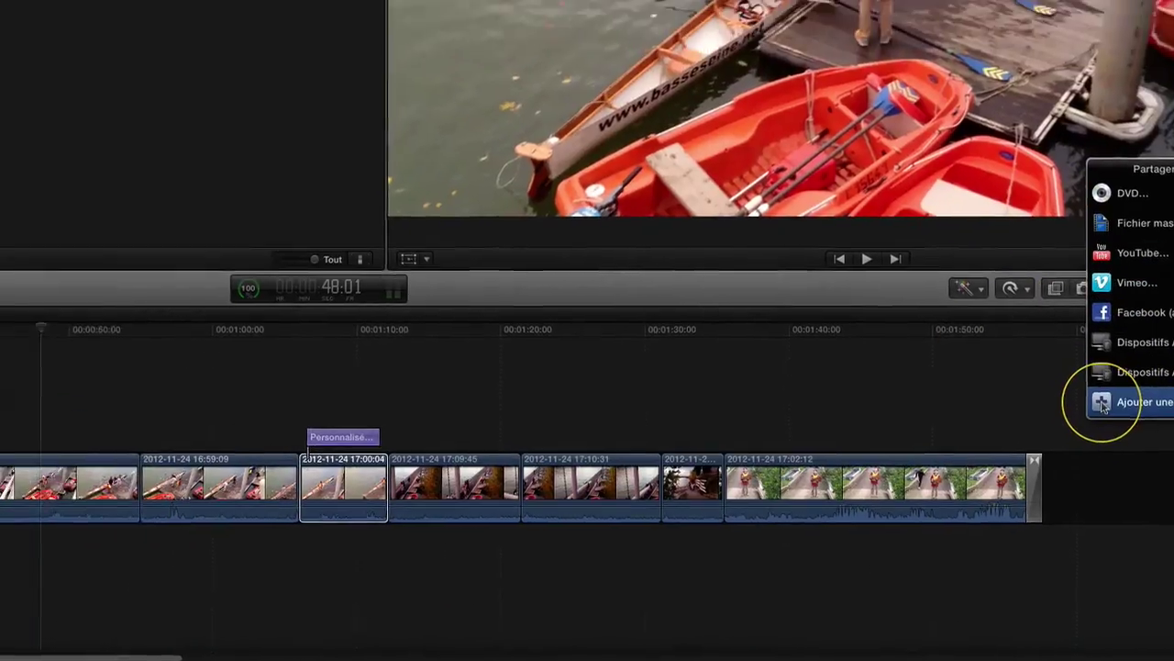
pyautogui.click(956, 325)
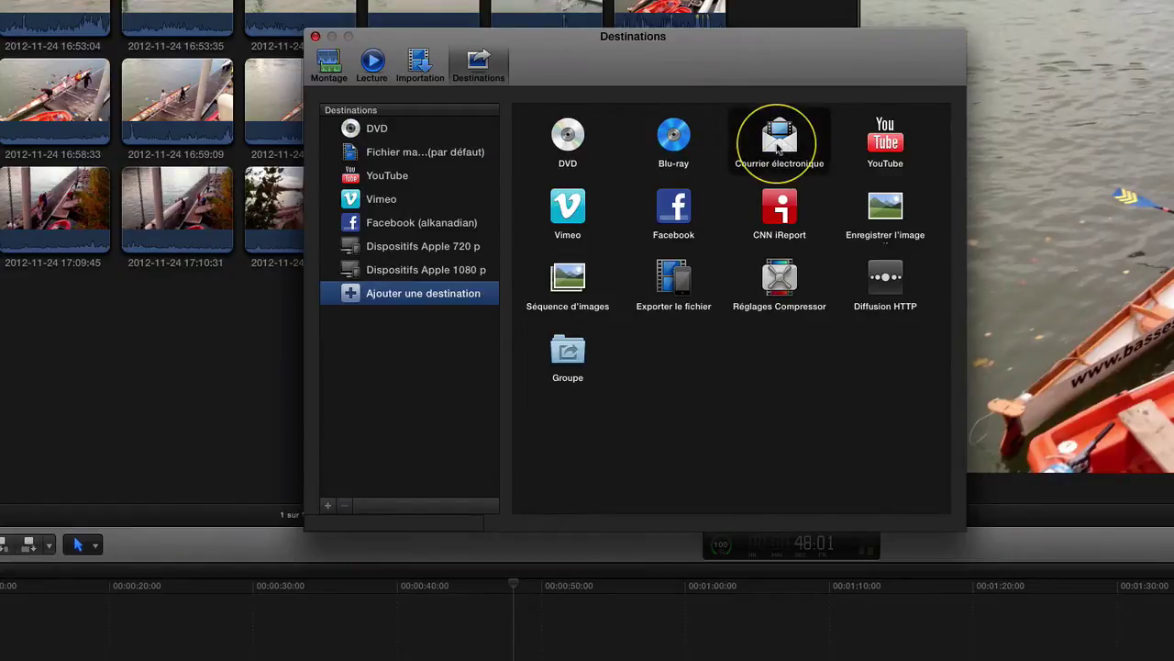
pyautogui.moveTo(779, 150); pyautogui.dragTo(394, 211)
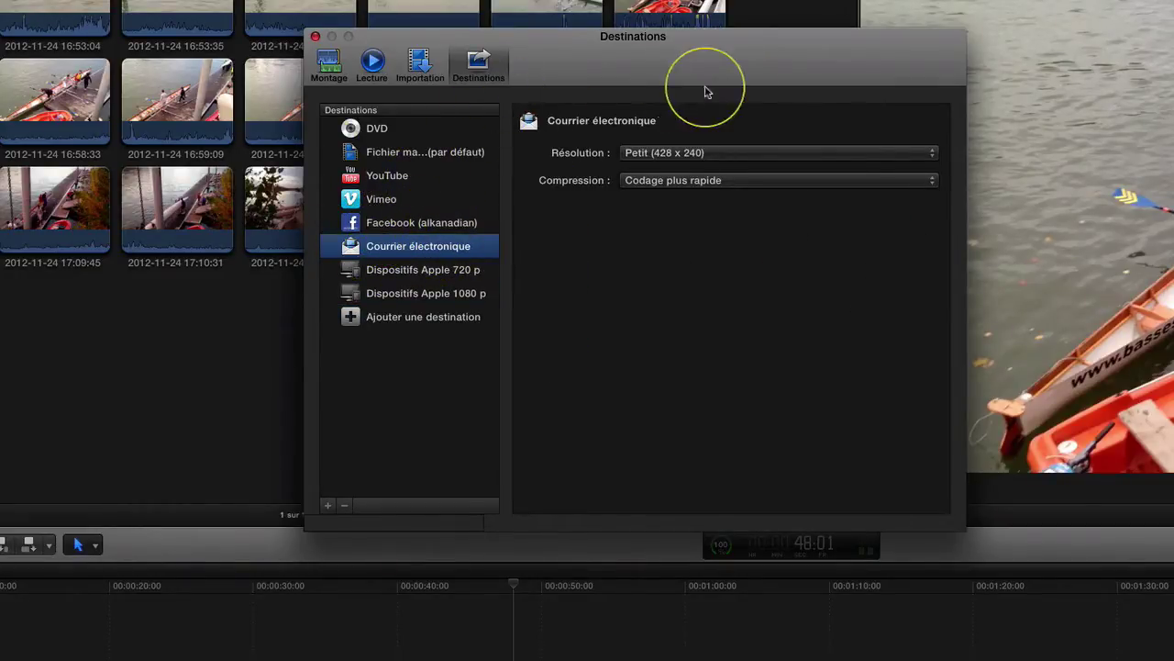
# Step: Set the Courrier électronique destination to Moyen (854 x 480) resolution and Meilleure qualité compression, and close the destination preferences
pyautogui.click(934, 158)
pyautogui.click(835, 172)
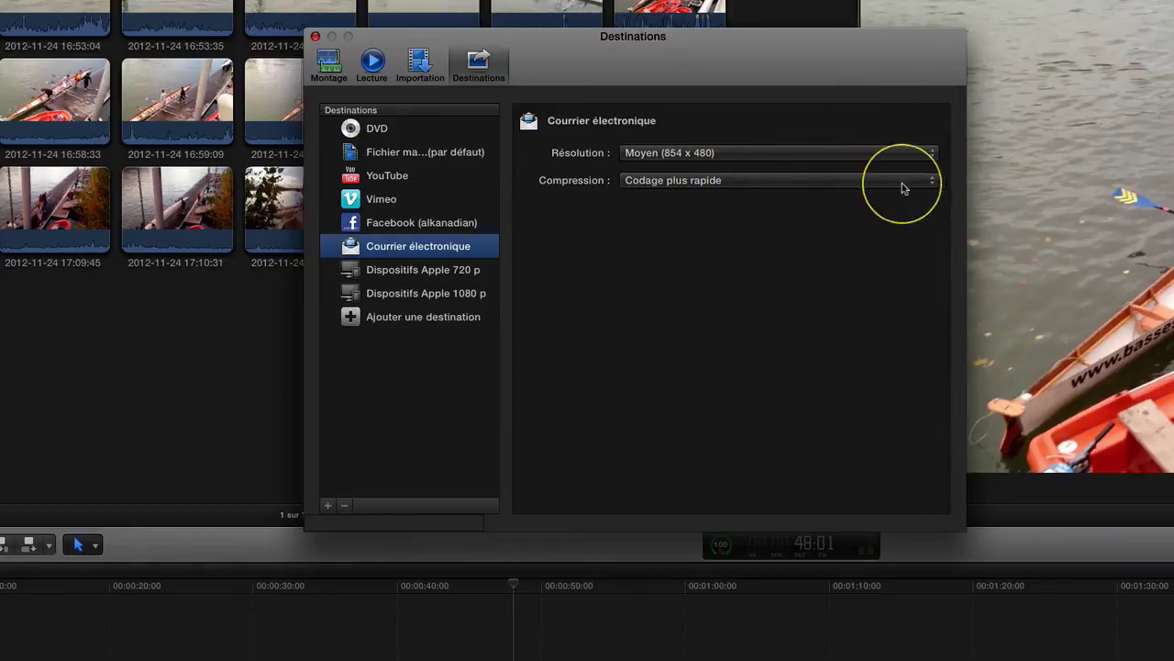
pyautogui.click(928, 183)
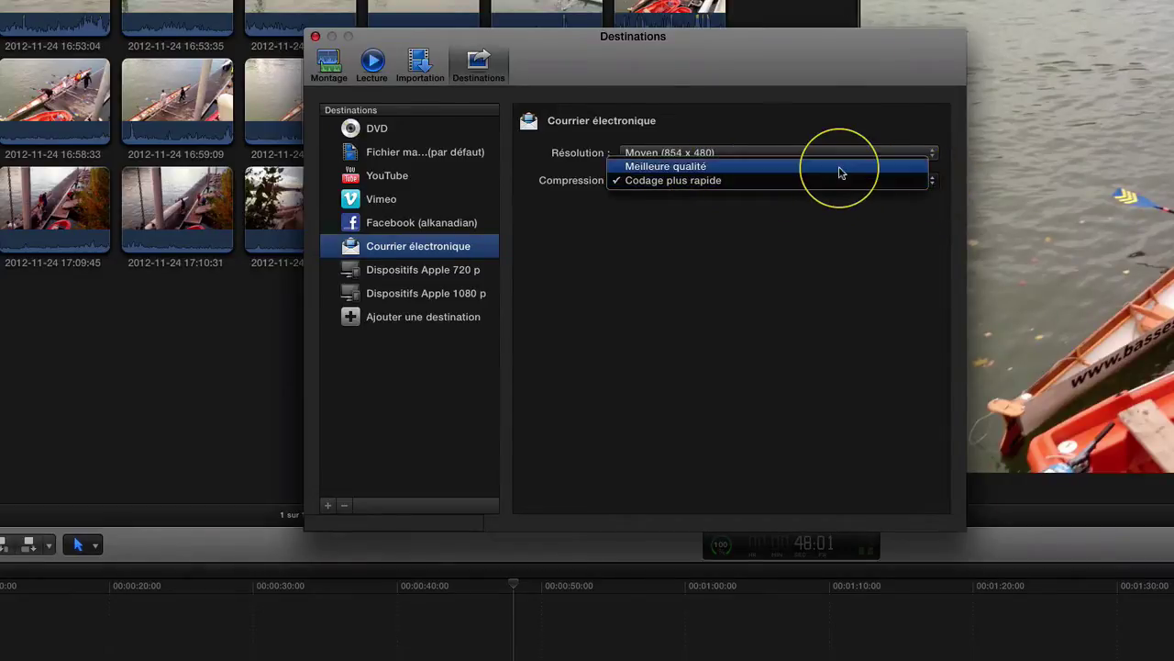
pyautogui.click(841, 168)
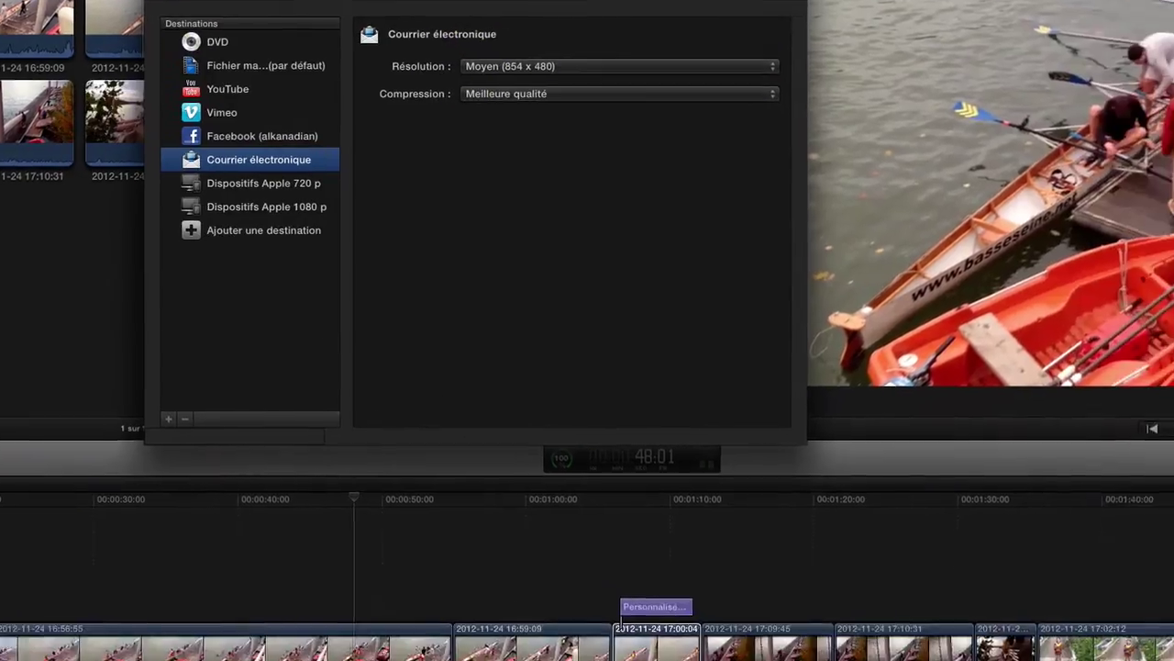
pyautogui.click(316, 38)
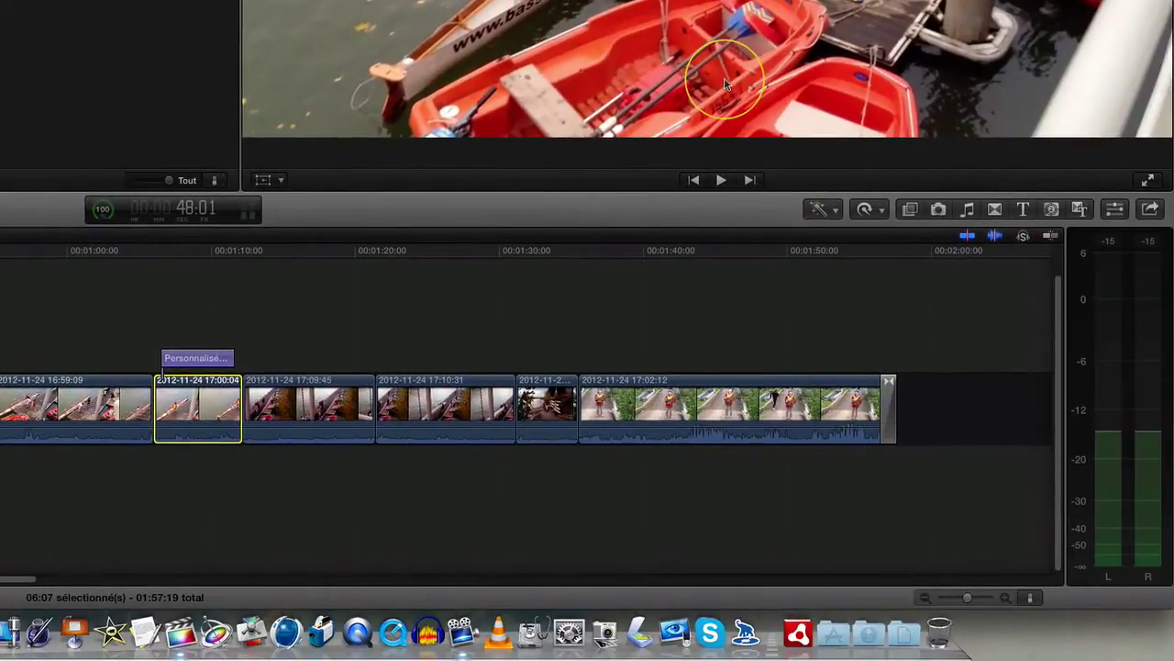
# Step: Return the playhead to the start of the "Sur la seine" project and begin sharing it to DVD
pyautogui.click(588, 317)
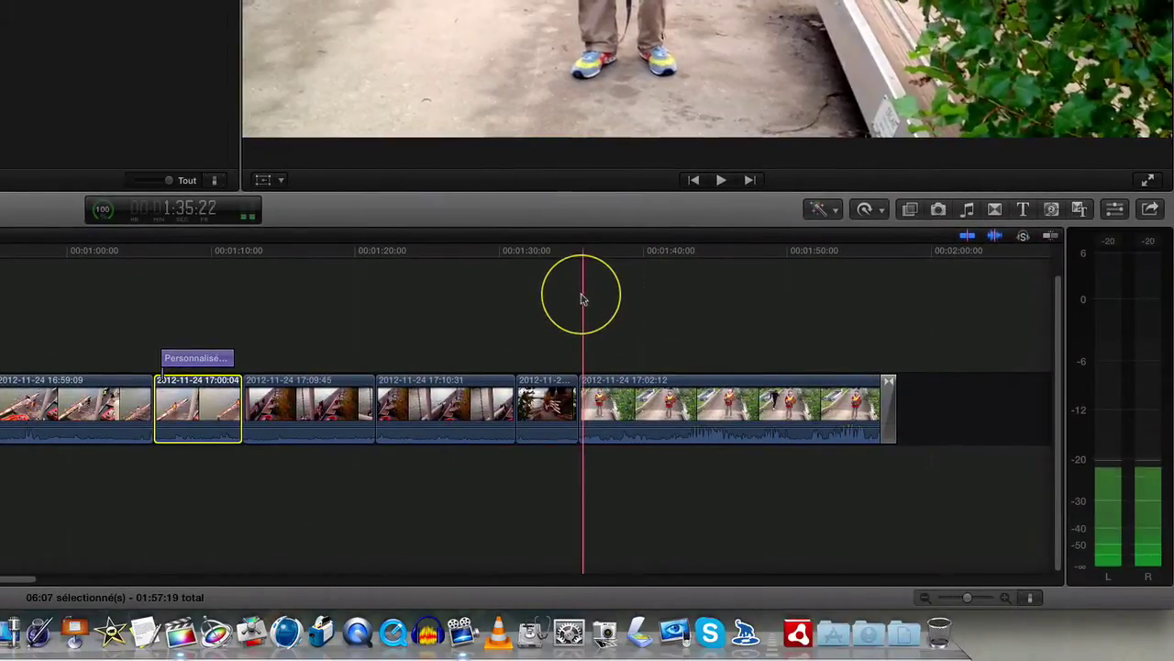
pyautogui.press('Home')
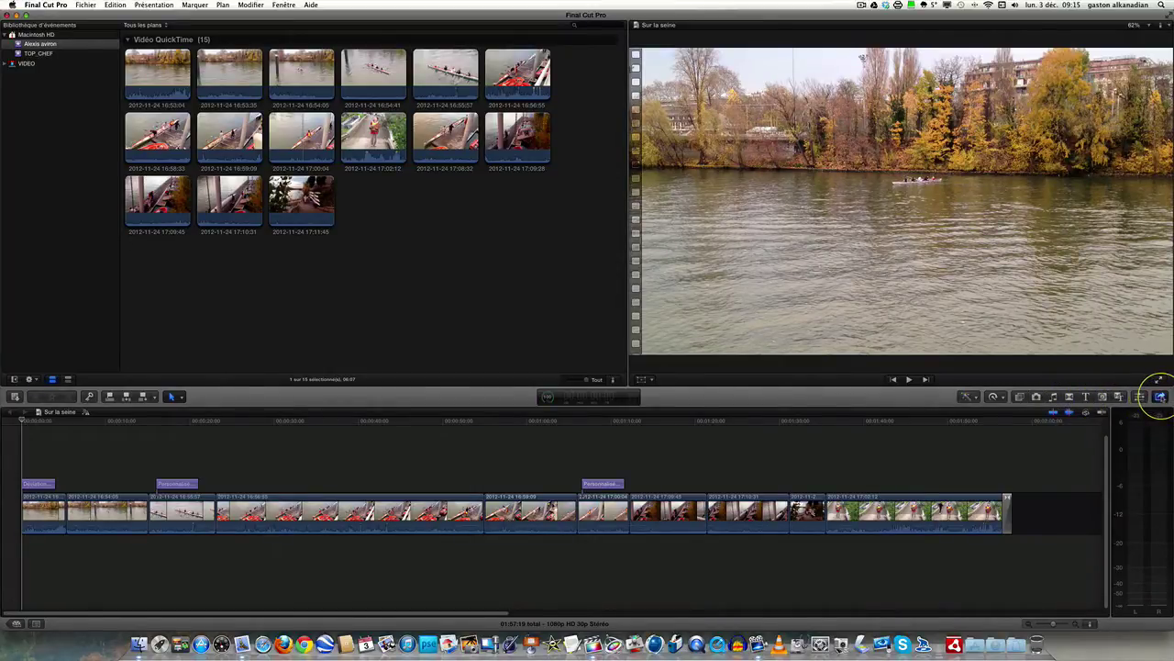
pyautogui.click(1160, 396)
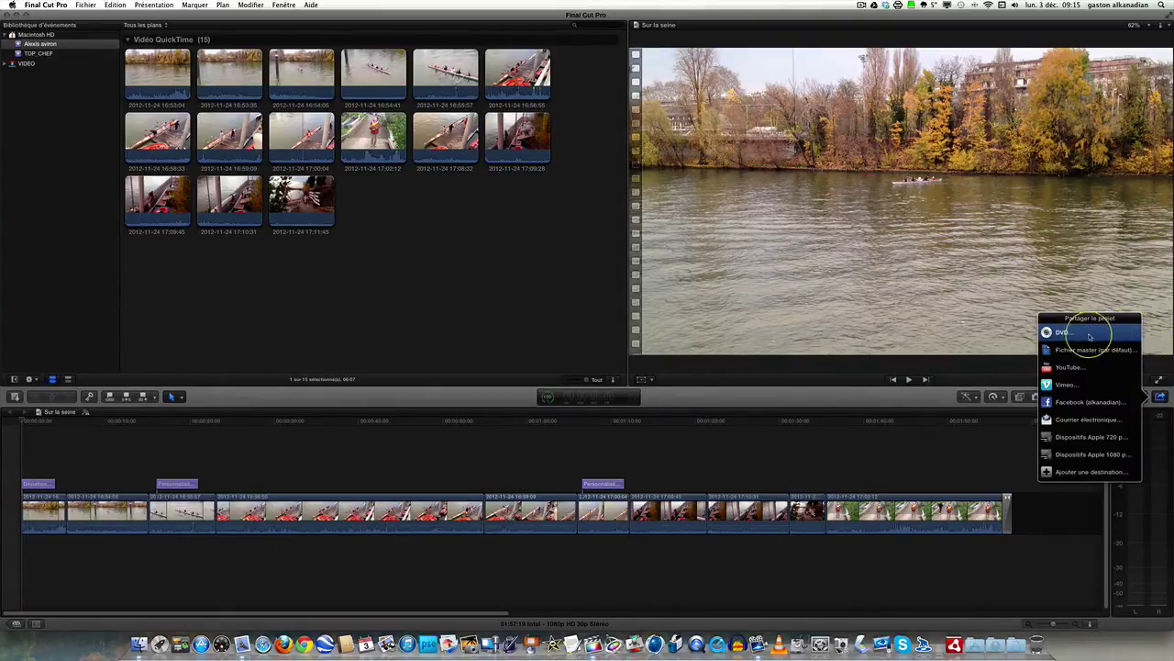
pyautogui.click(1055, 332)
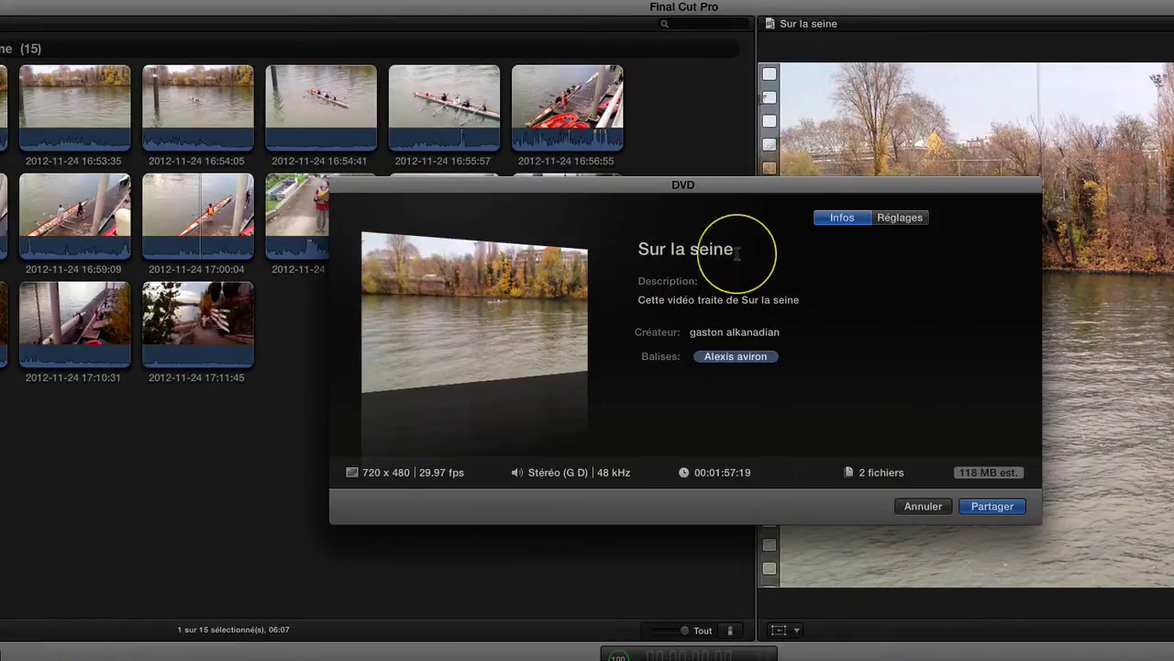
# Step: Examine the editable title, description, creator and tag fields in the DVD information
pyautogui.click(699, 301)
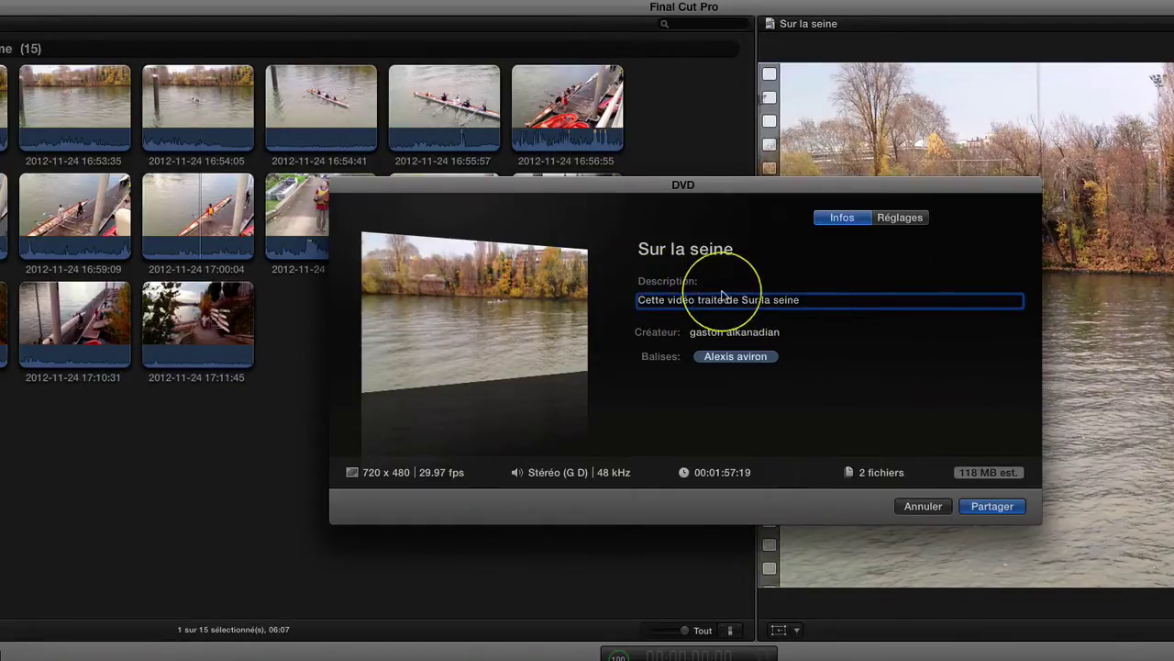
pyautogui.click(768, 338)
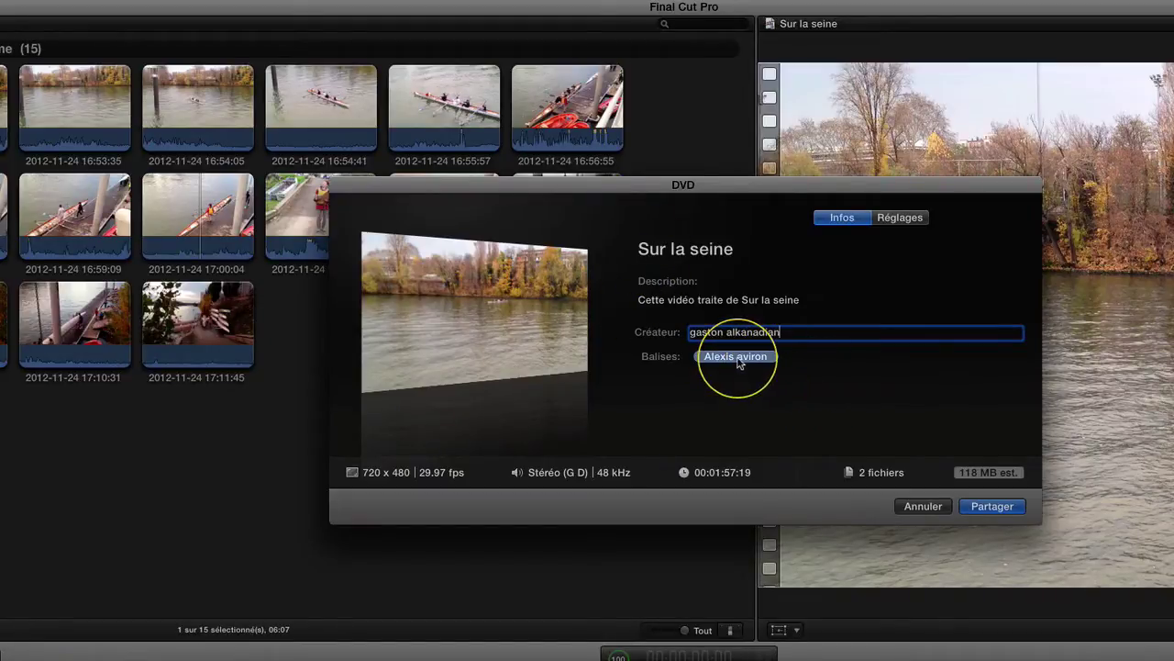
pyautogui.click(740, 359)
pyautogui.click(761, 334)
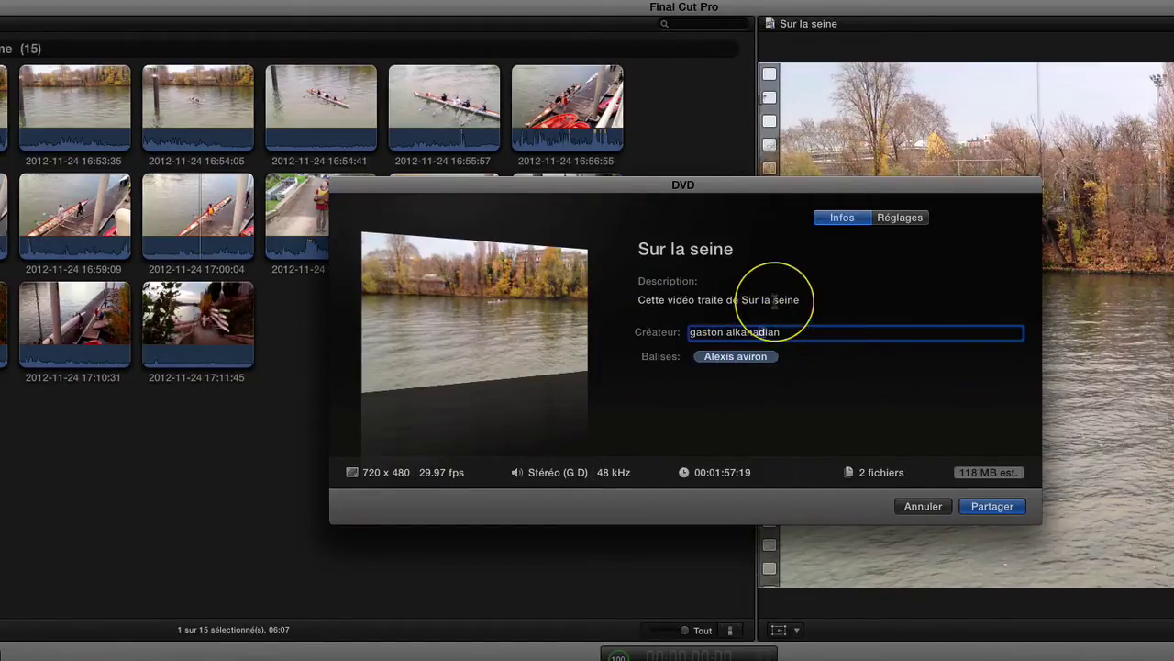
pyautogui.click(778, 300)
pyautogui.click(776, 251)
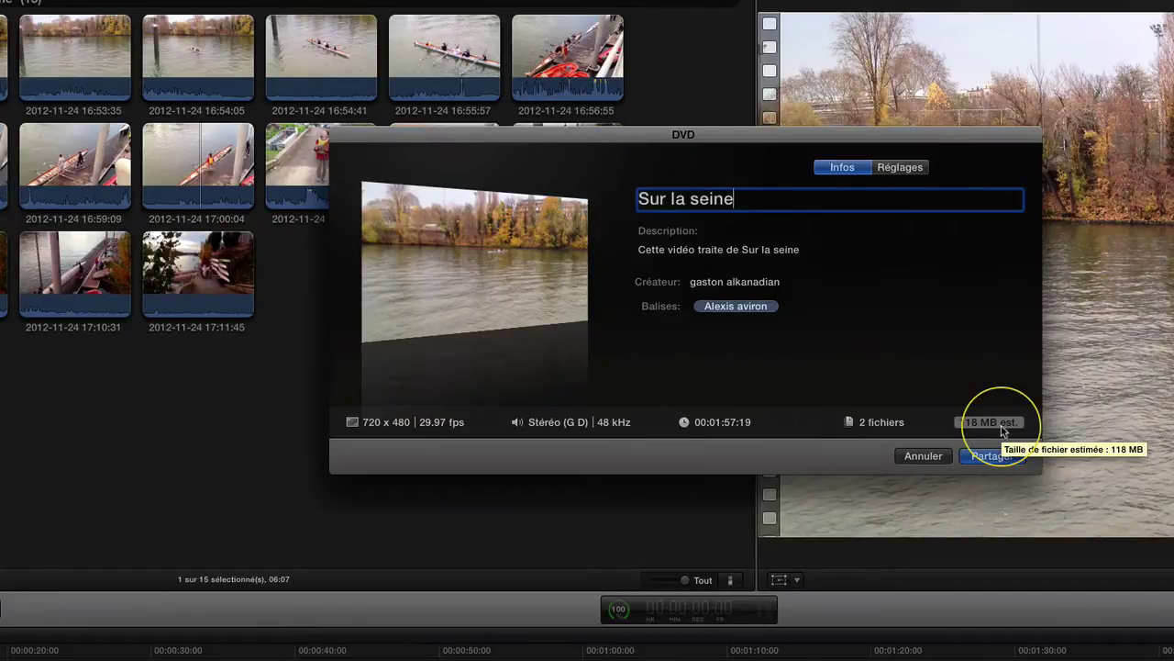
# Step: Show the DVD output settings and keep the disc layers (Couches) on Automatique
pyautogui.click(901, 168)
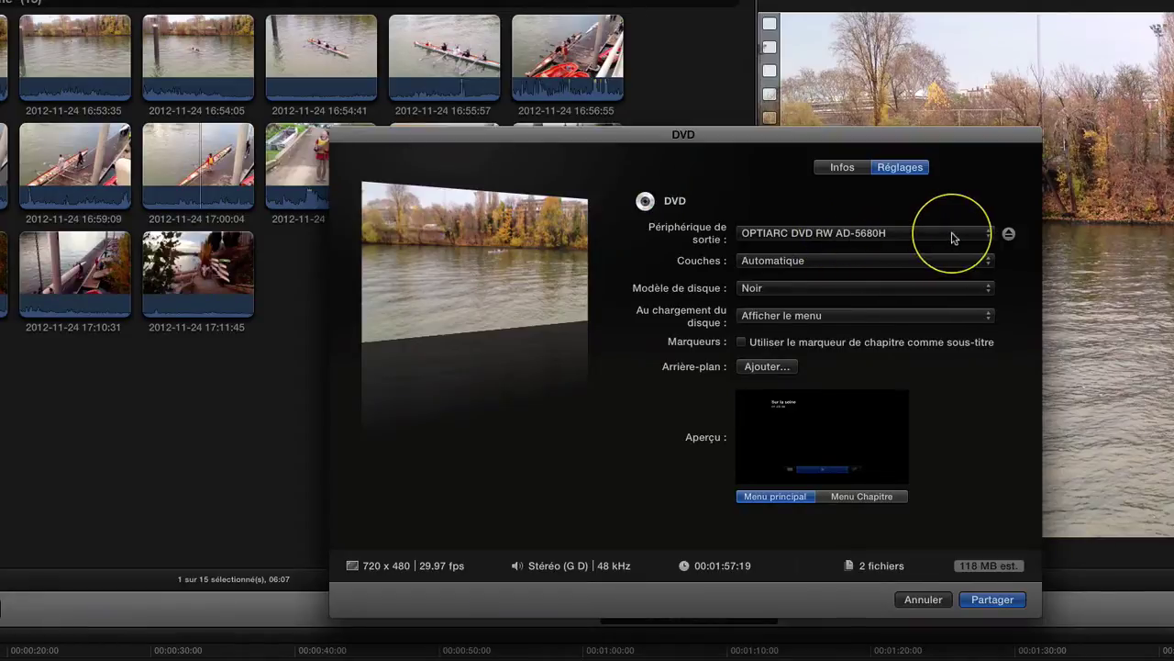
pyautogui.click(989, 264)
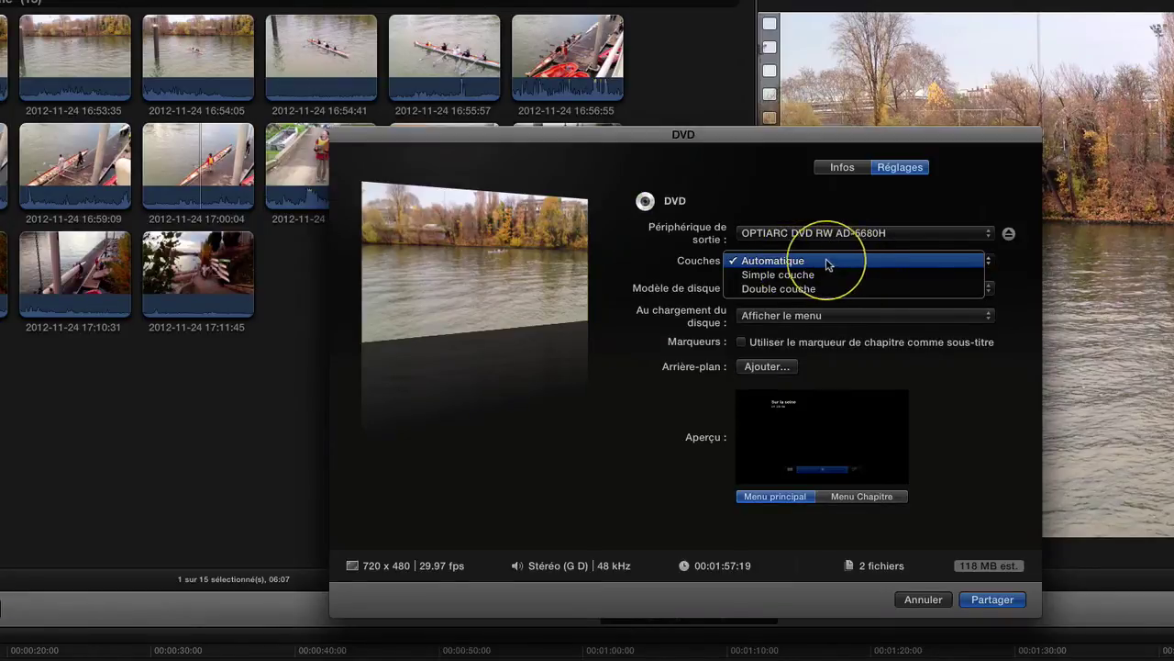
pyautogui.click(988, 264)
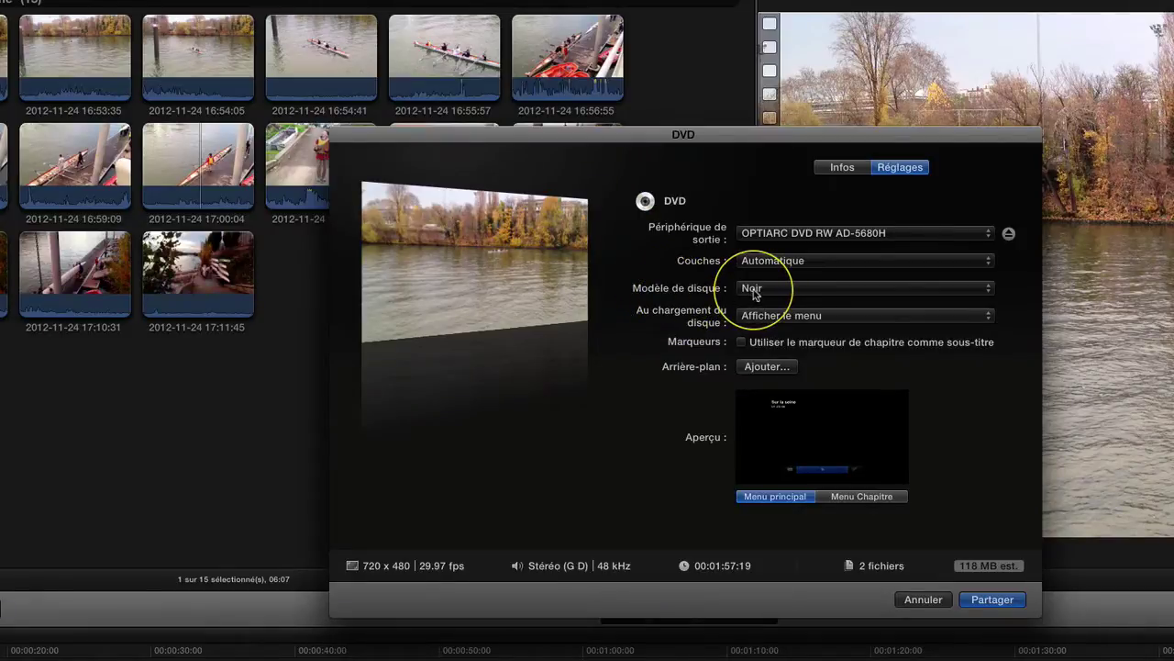
# Step: Try the Blanc disc template and restore the Noir template
pyautogui.click(990, 290)
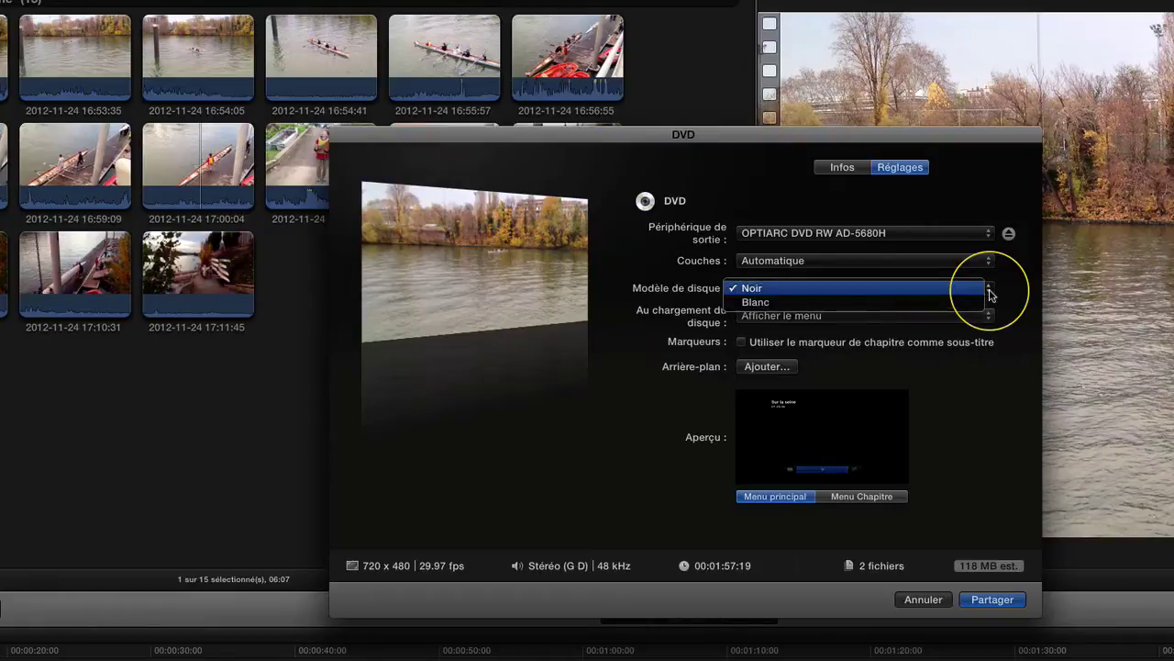
pyautogui.click(983, 302)
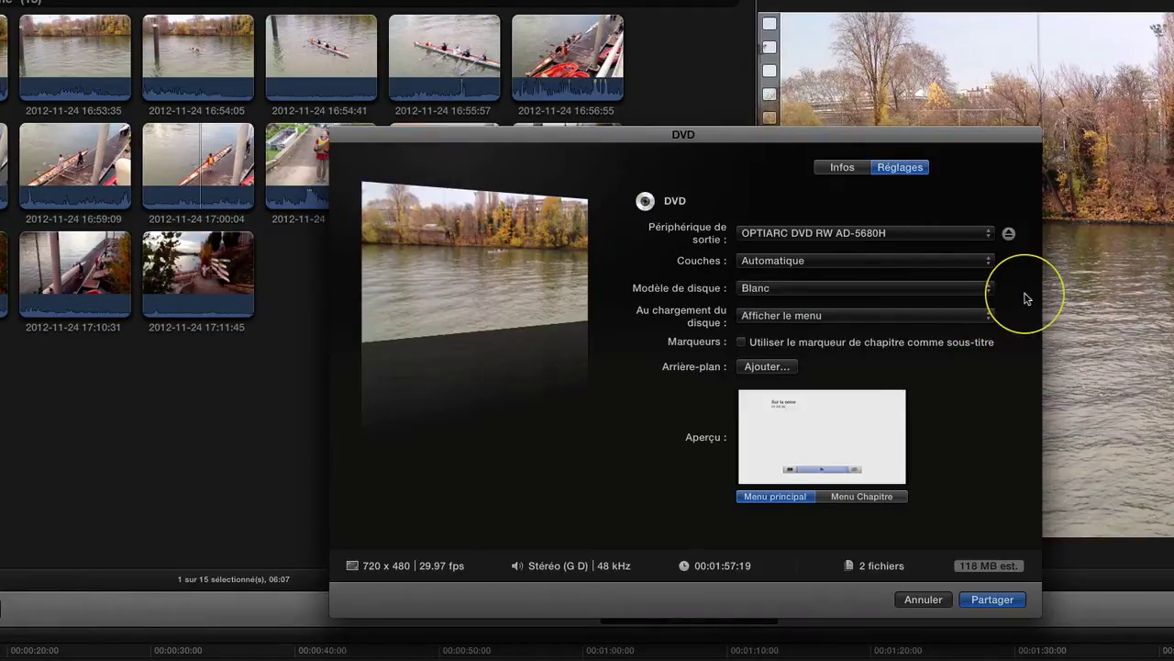
pyautogui.click(987, 289)
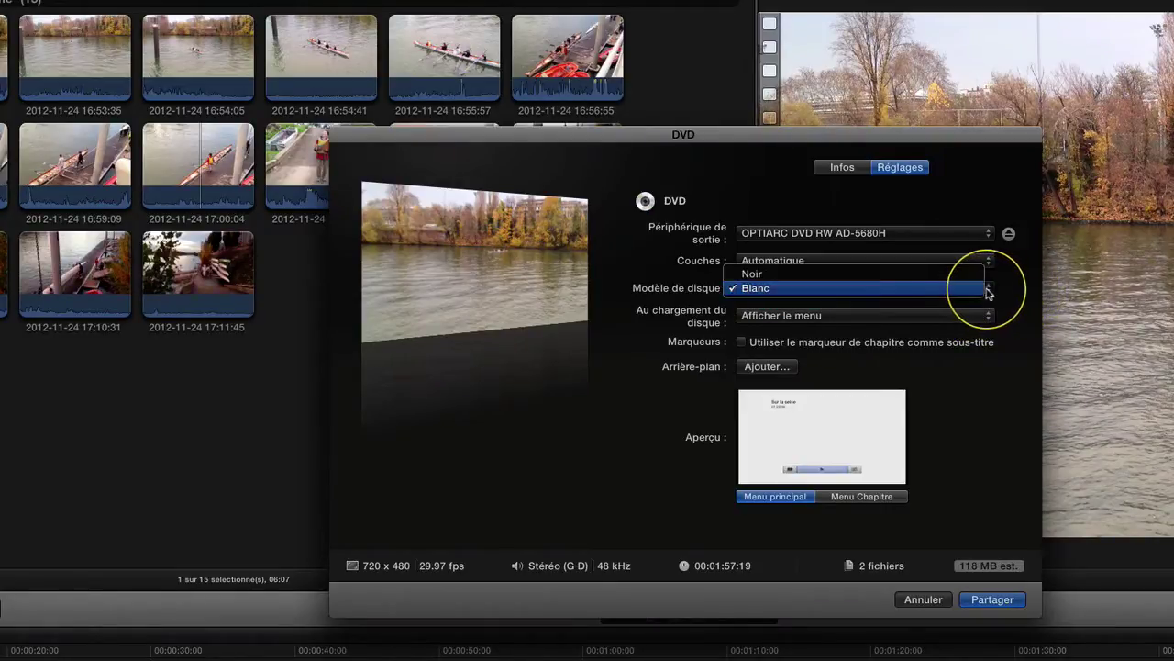
pyautogui.click(970, 274)
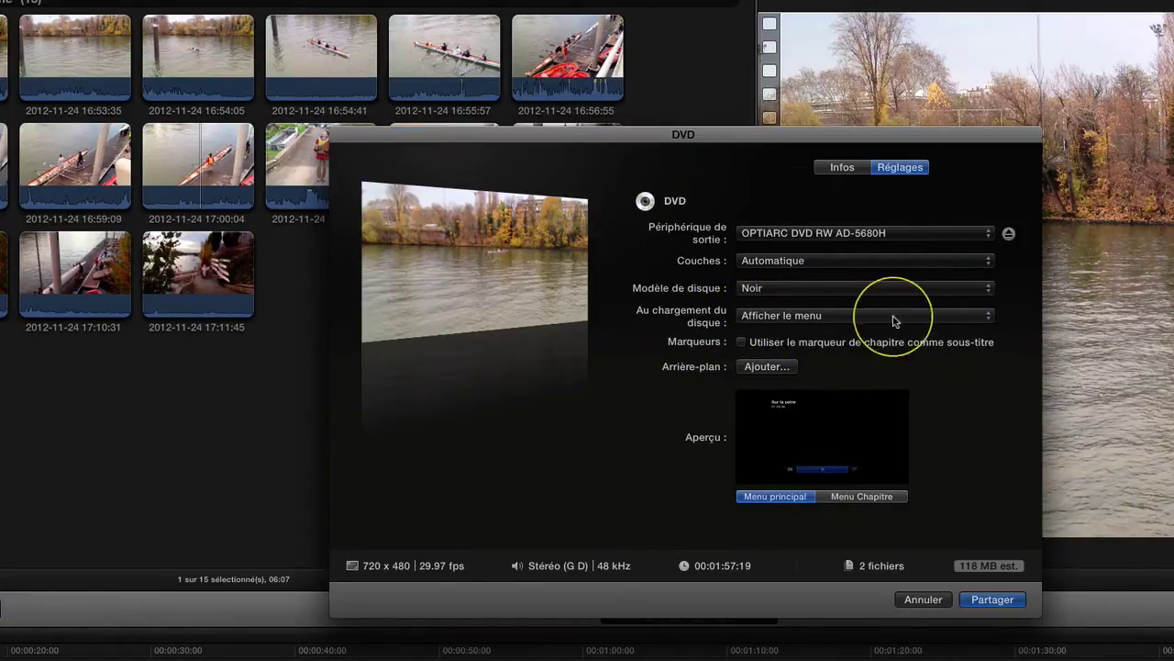
# Step: Set the disc loading action to Lire le film and leave the chapter-marker subtitle option disabled
pyautogui.click(990, 317)
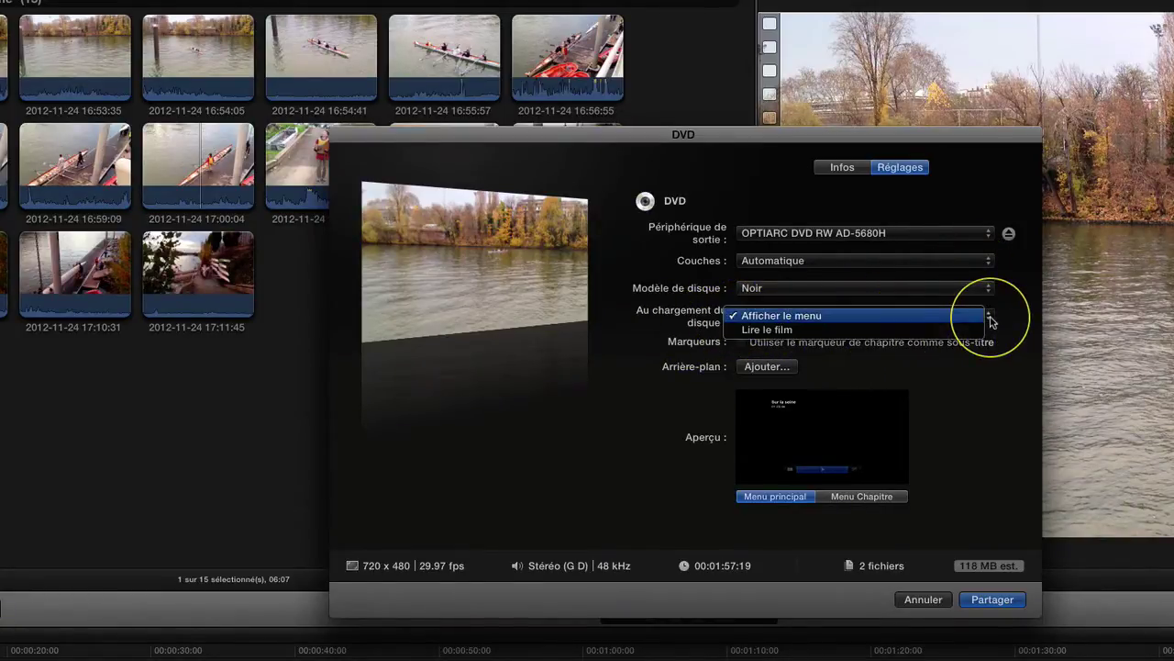
pyautogui.click(970, 329)
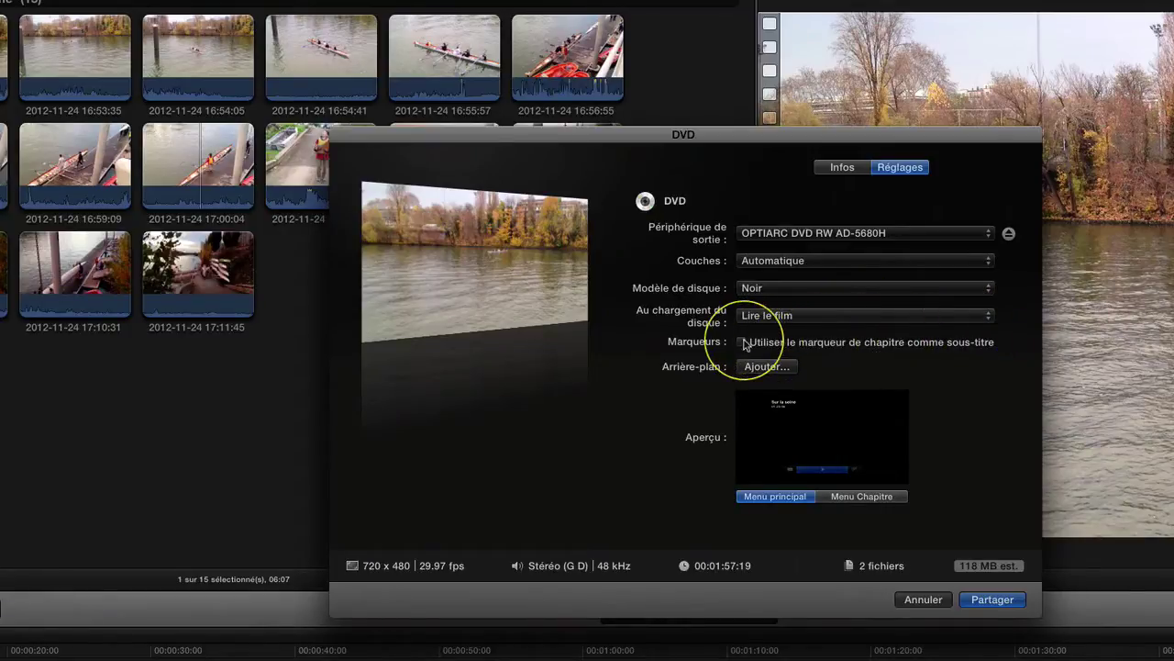
pyautogui.click(743, 343)
pyautogui.click(743, 343)
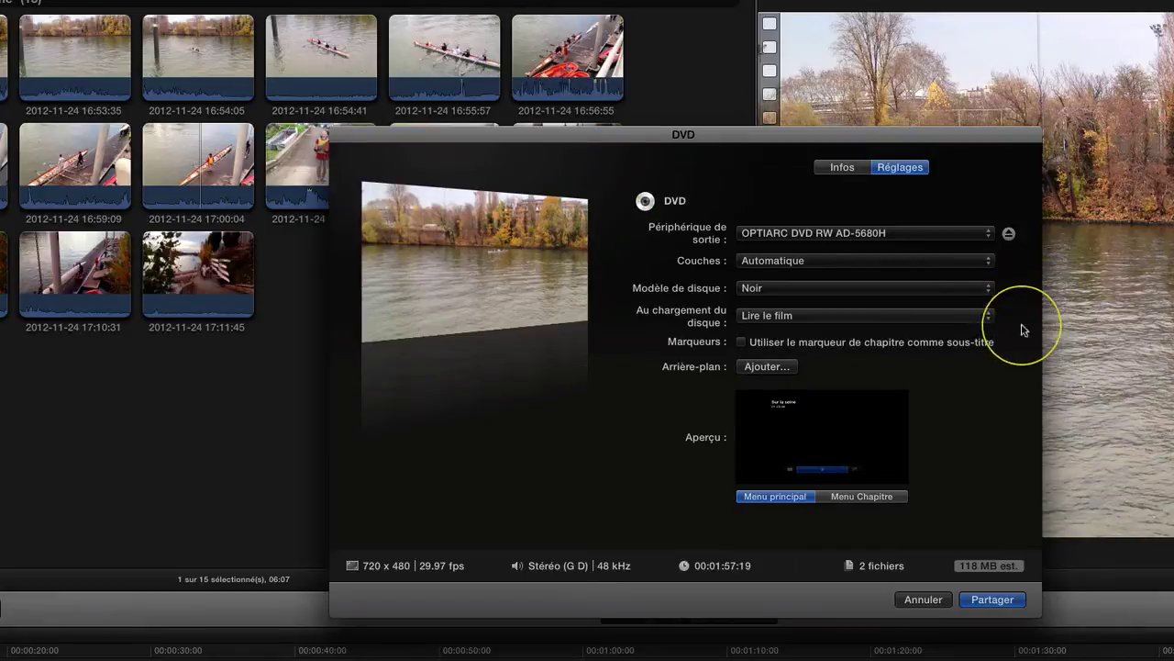
# Step: Try IMG_6192.JPG from the Port des barques folder as the DVD menu background and remove it
pyautogui.click(762, 367)
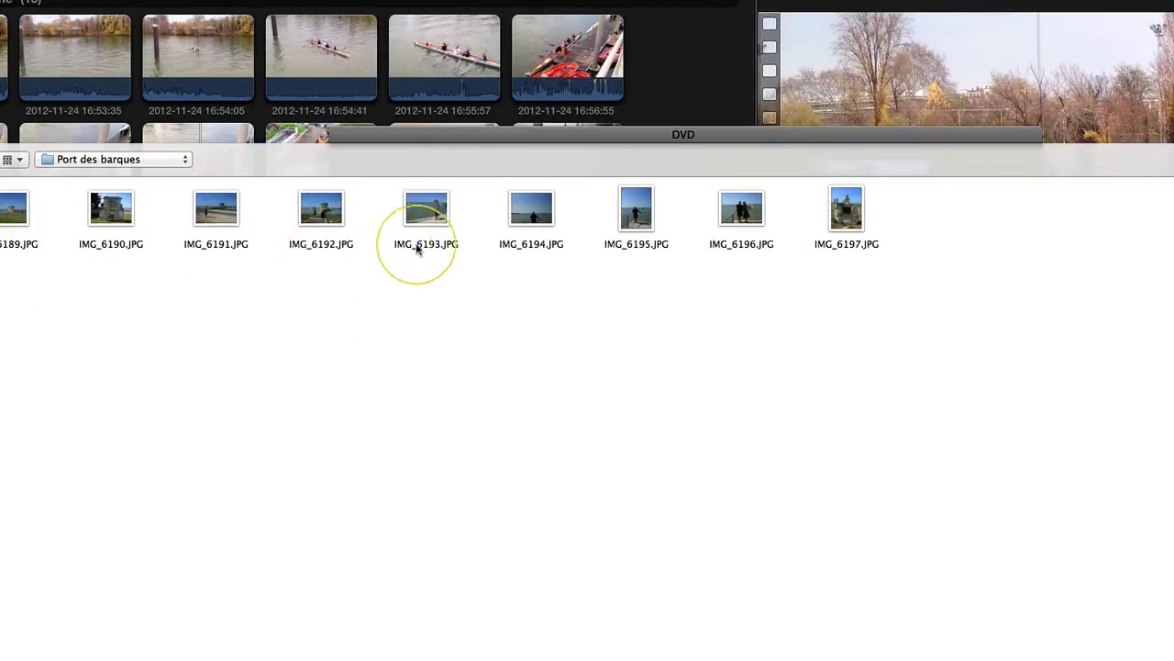
pyautogui.click(323, 215)
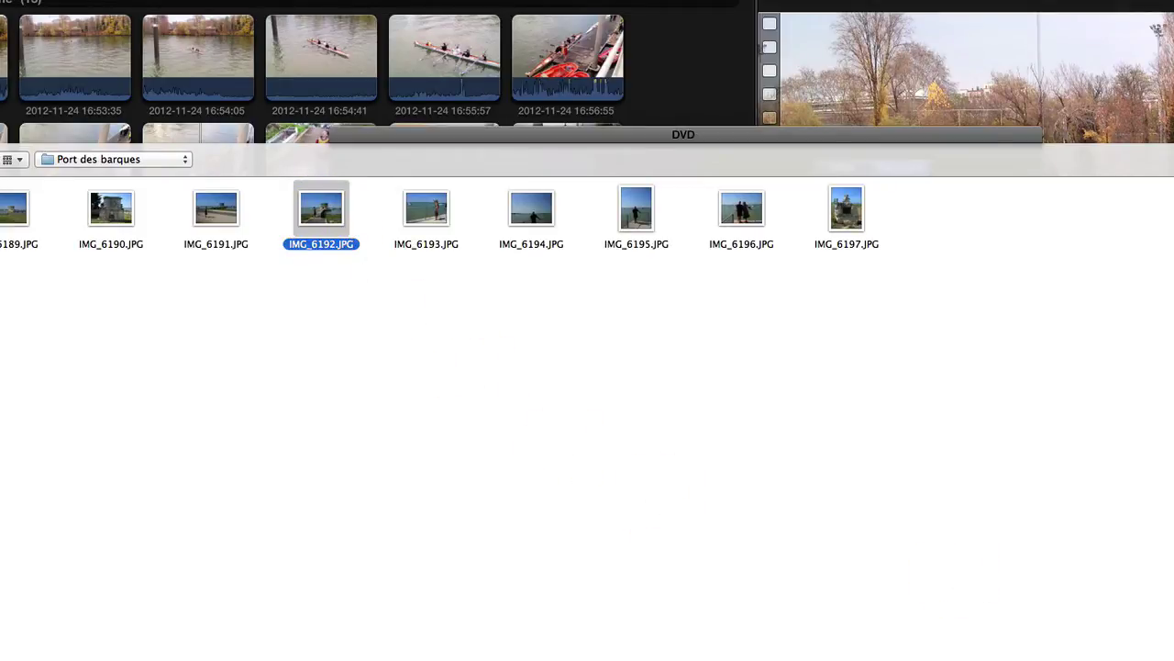
pyautogui.press('Return')
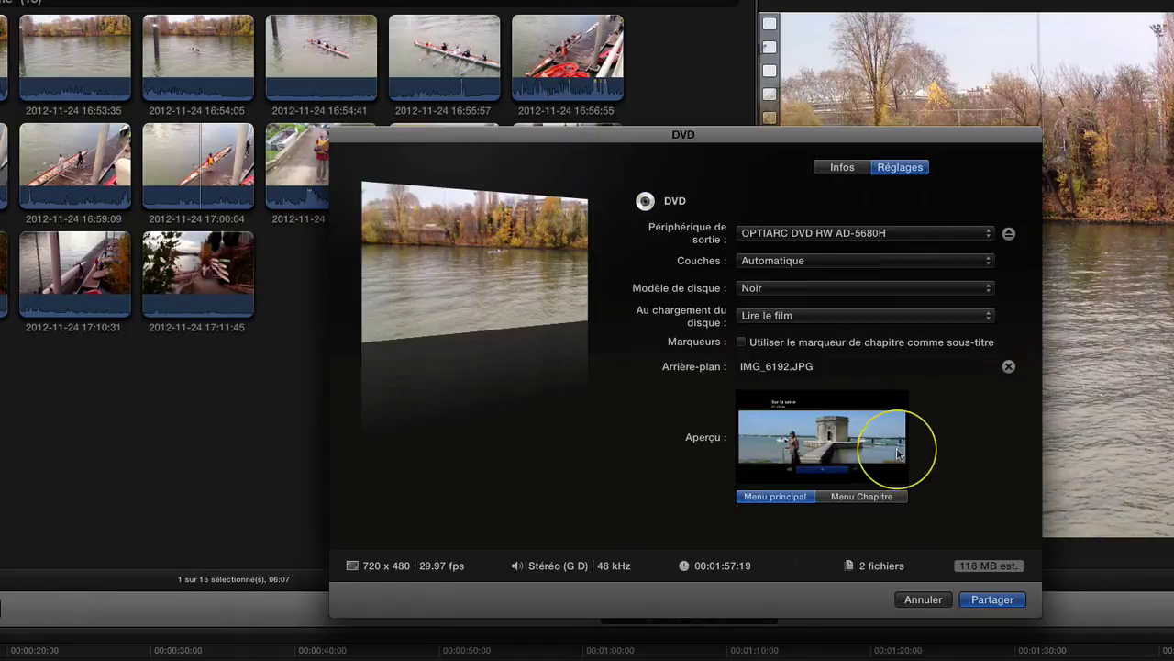
pyautogui.click(1009, 368)
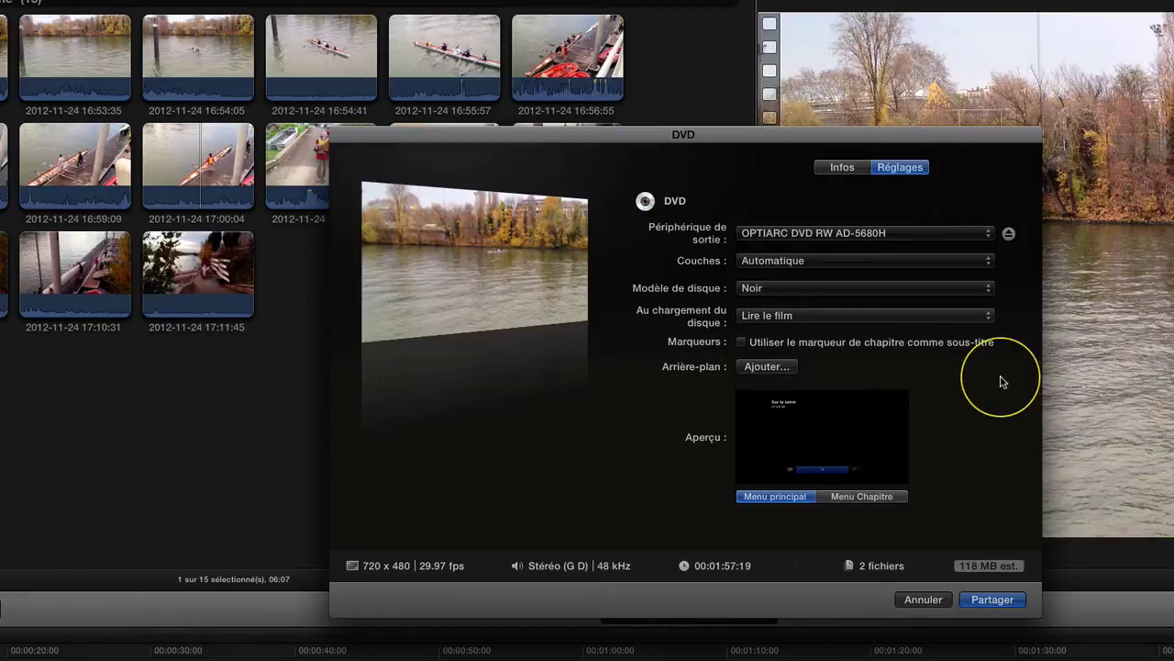
# Step: Preview the DVD's chapter menu, return to the main menu preview and cancel the DVD export
pyautogui.click(872, 496)
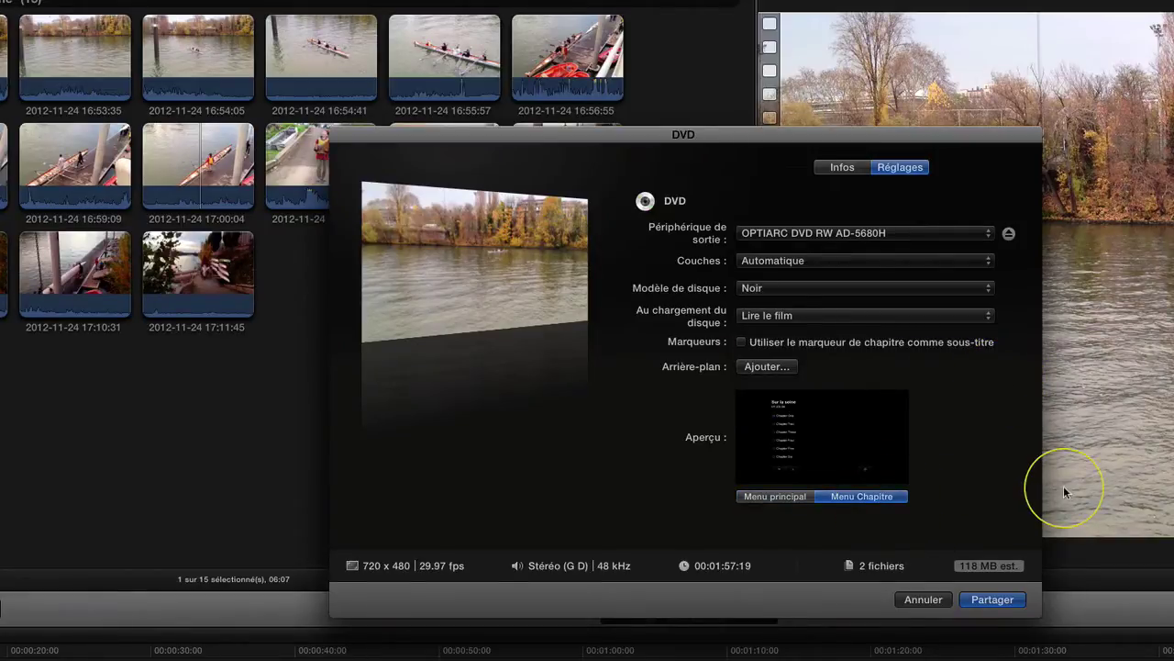
pyautogui.click(766, 495)
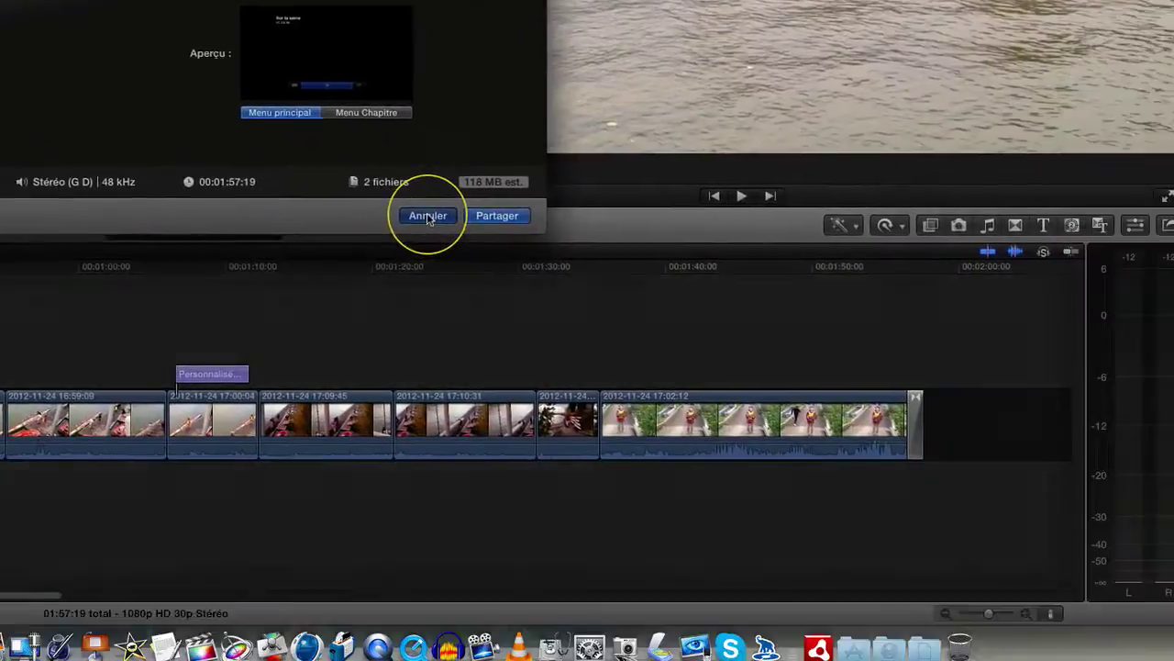
pyautogui.click(922, 601)
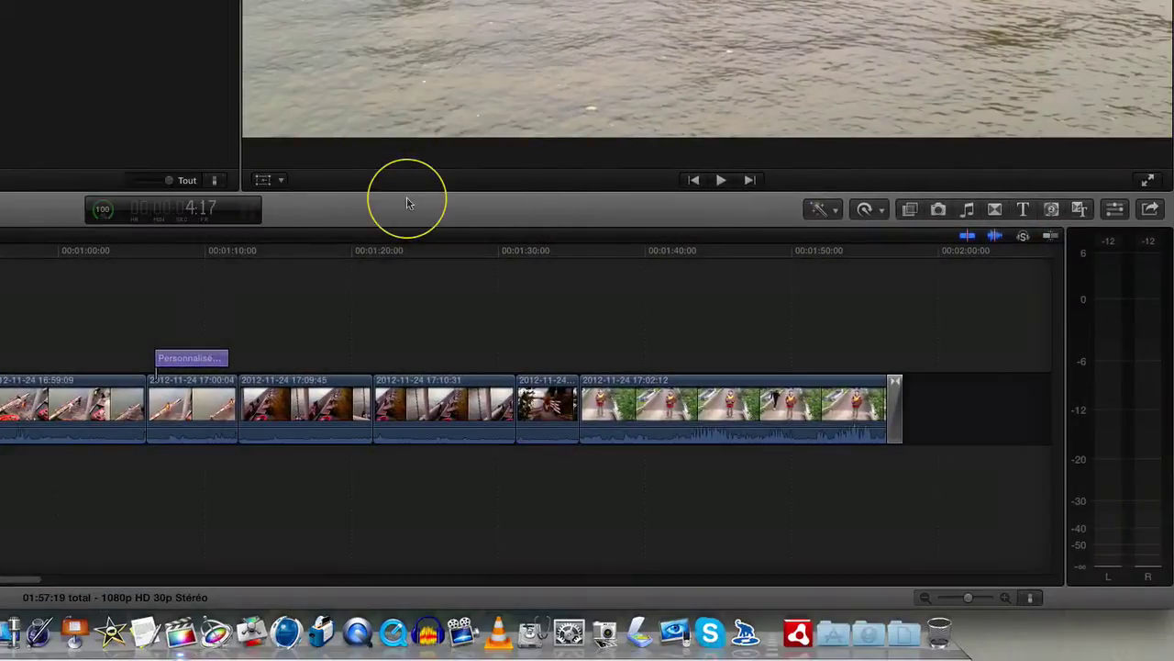
# Step: Start a Fichier master export of the project and exclude the chapter markers in its settings
pyautogui.click(1151, 210)
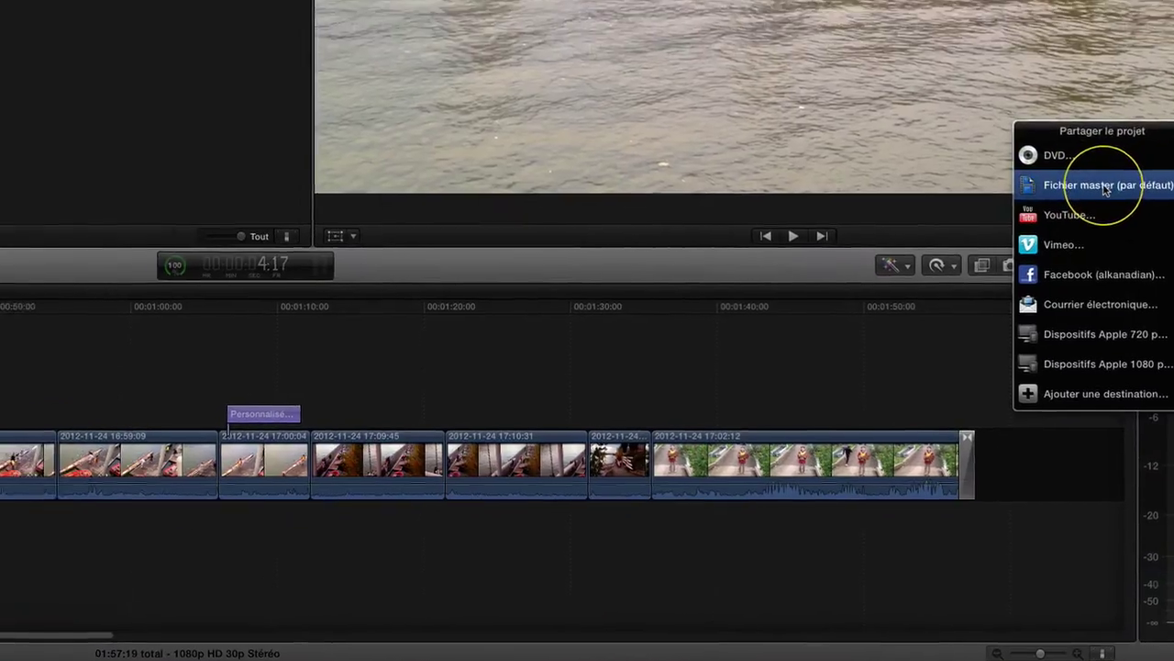
pyautogui.click(1038, 134)
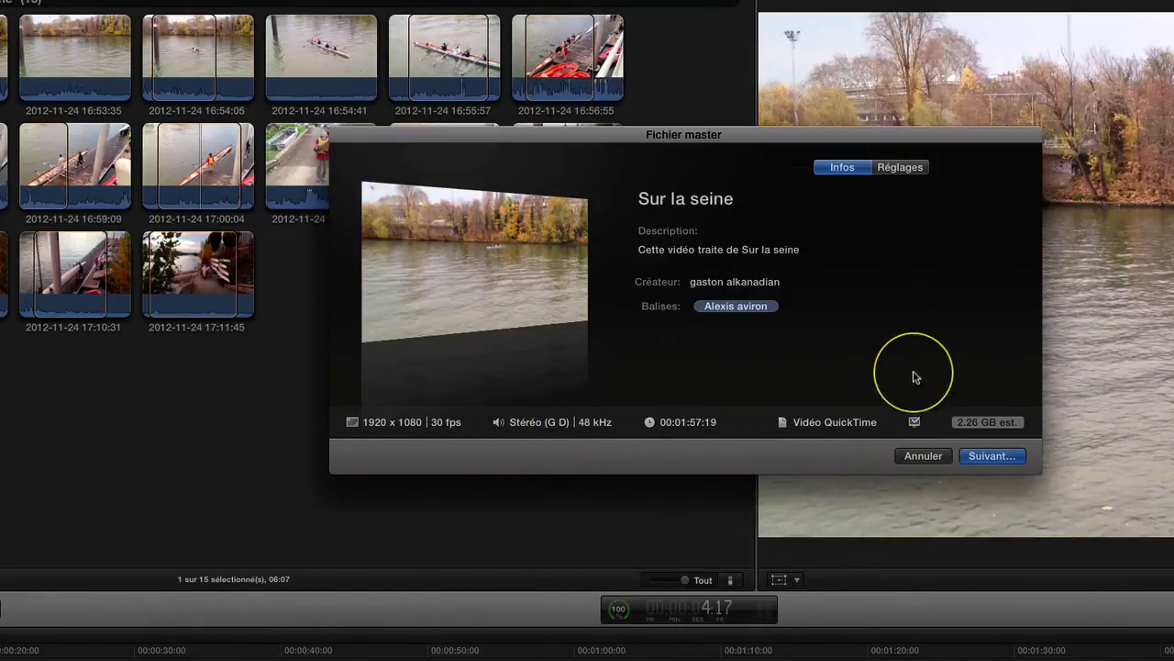
pyautogui.moveTo(915, 423)
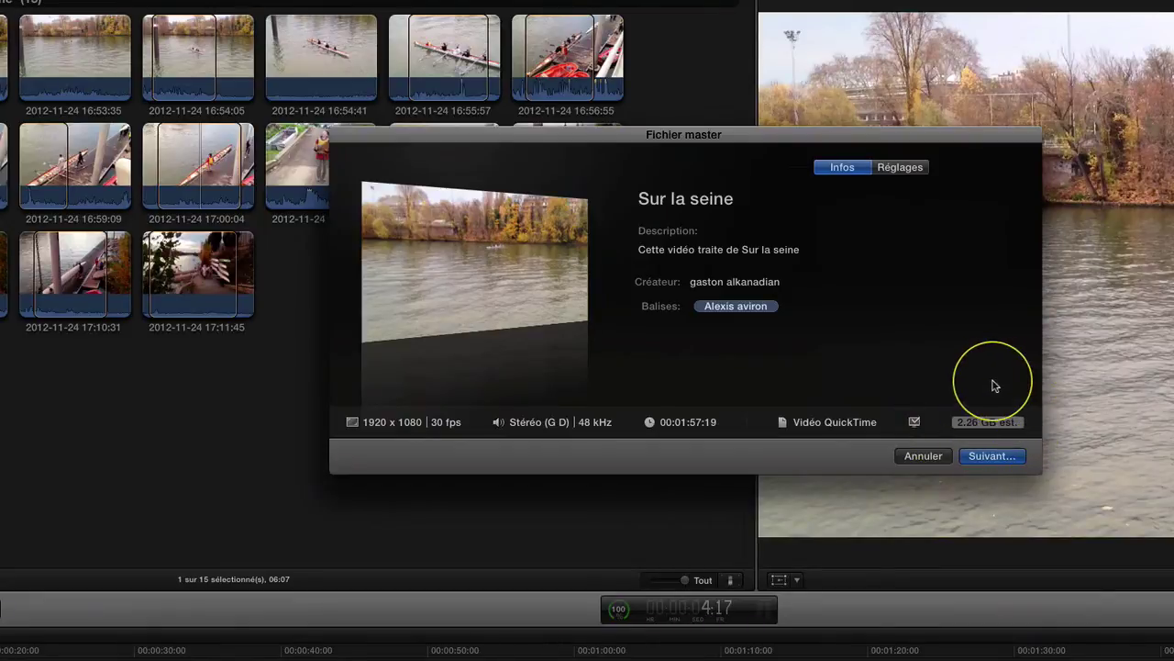
pyautogui.click(902, 167)
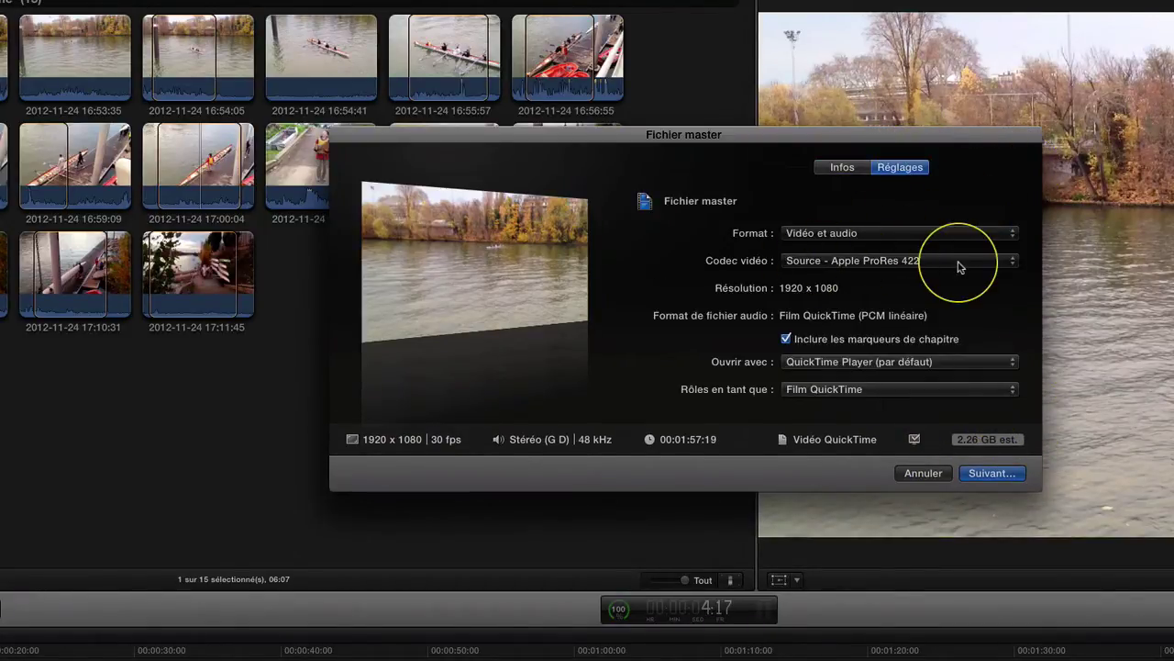
pyautogui.click(786, 339)
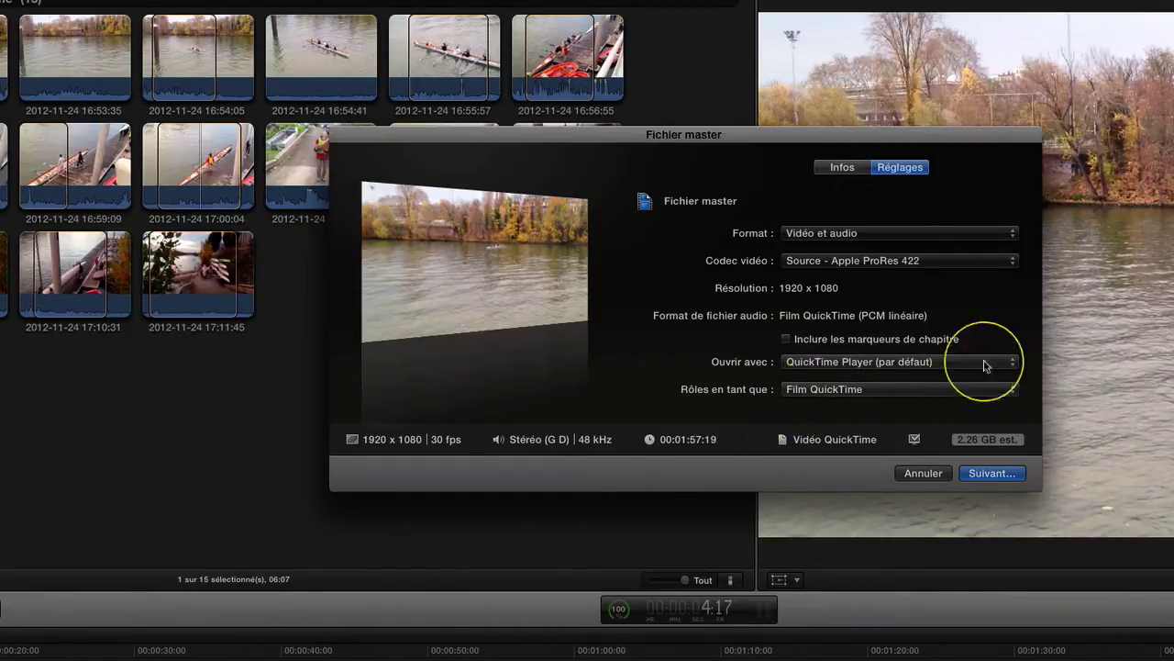
# Step: Proceed to the master file's save dialog, cancel saving and cancel the export
pyautogui.click(985, 474)
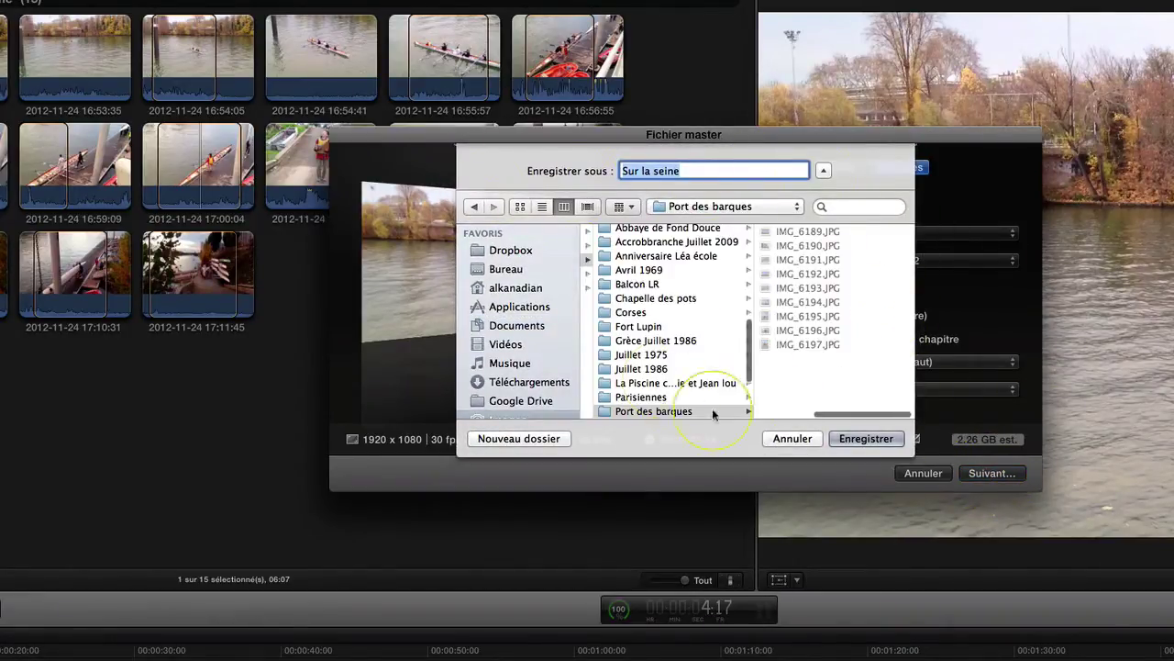
pyautogui.click(792, 439)
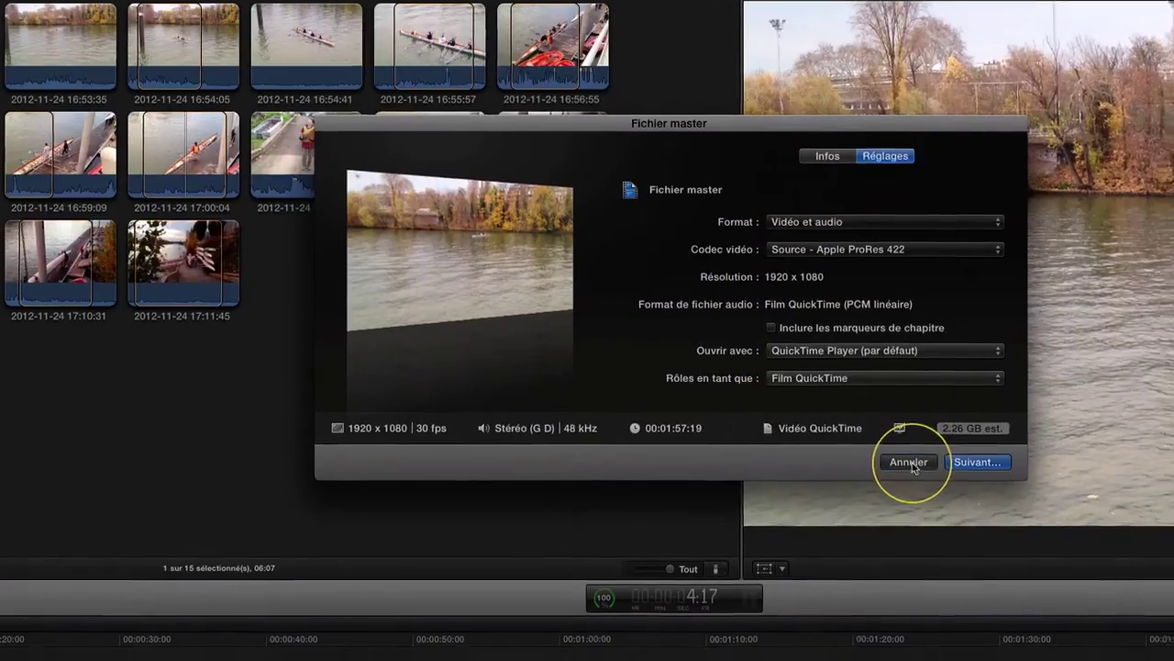
pyautogui.click(910, 463)
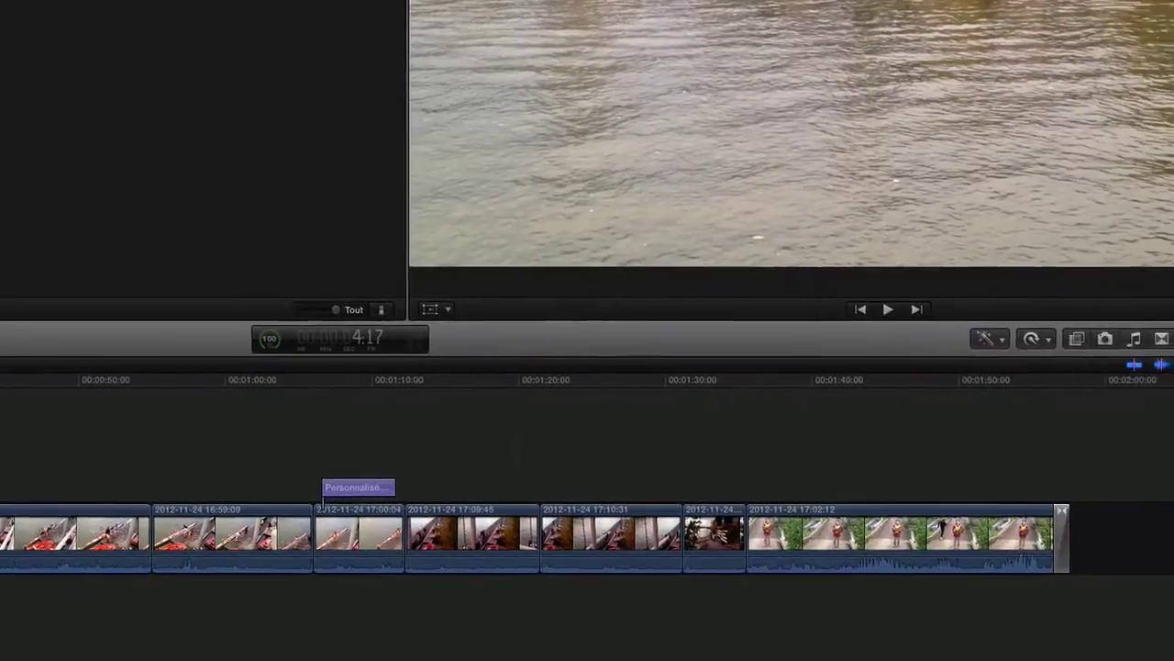
# Step: Start a YouTube share of the project and examine its information, resolution and compression settings
pyautogui.click(1153, 223)
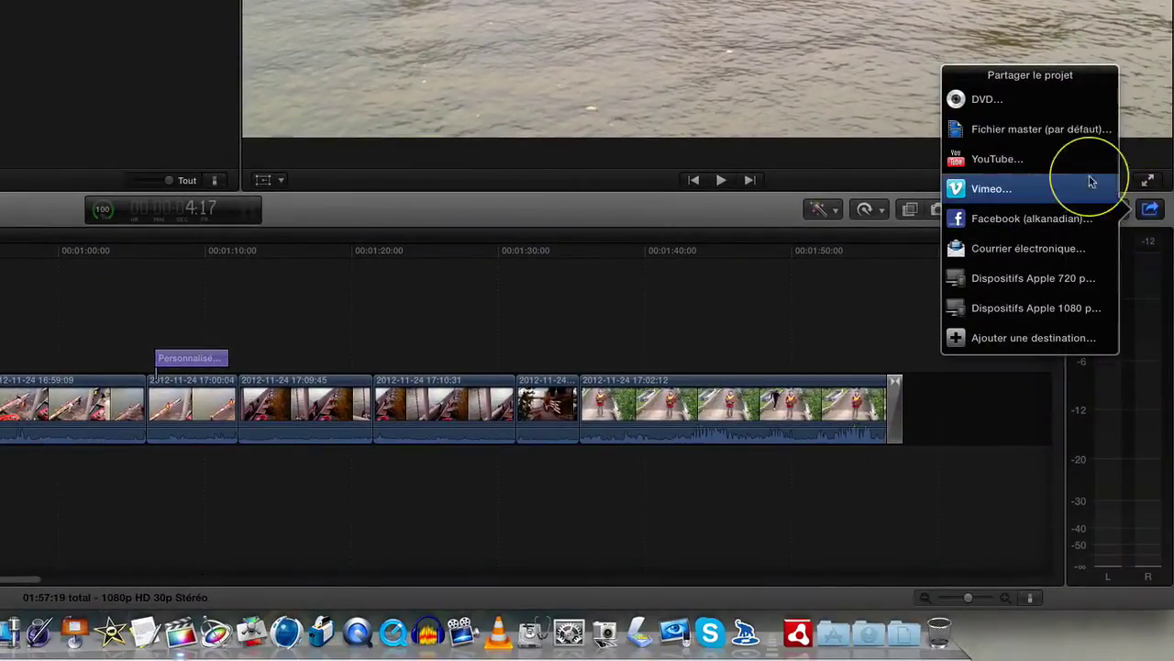
pyautogui.click(1028, 160)
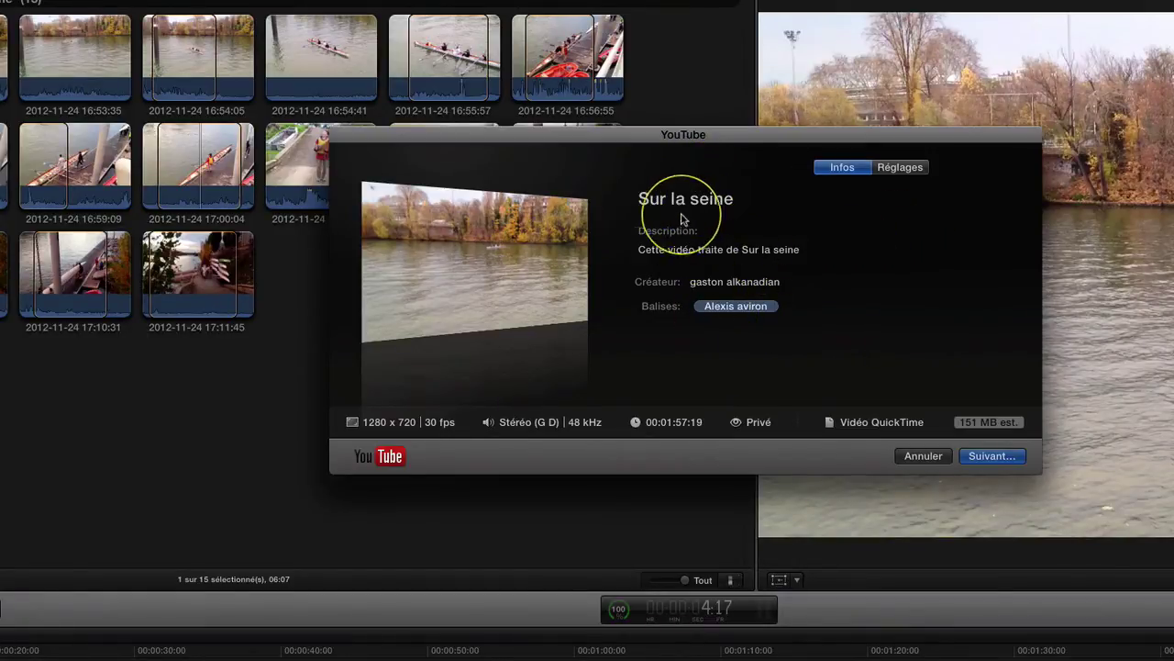
pyautogui.click(901, 169)
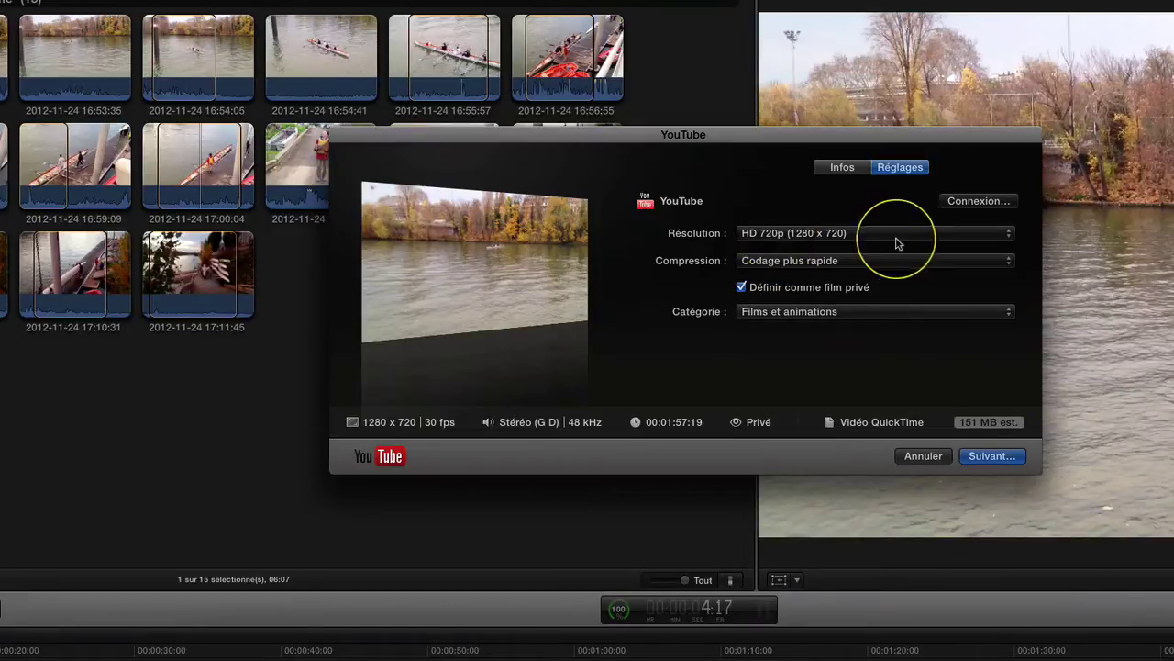
pyautogui.click(1011, 264)
pyautogui.click(1011, 262)
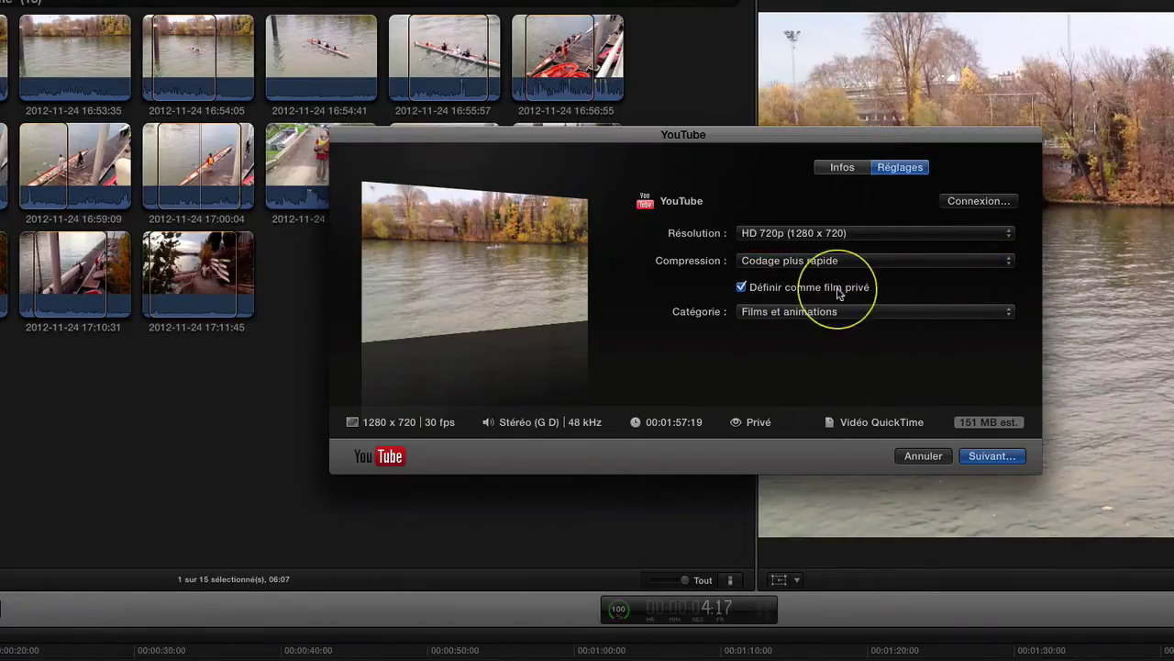
# Step: Disable the private film option for the YouTube share and keep the category on Films et animations
pyautogui.click(742, 288)
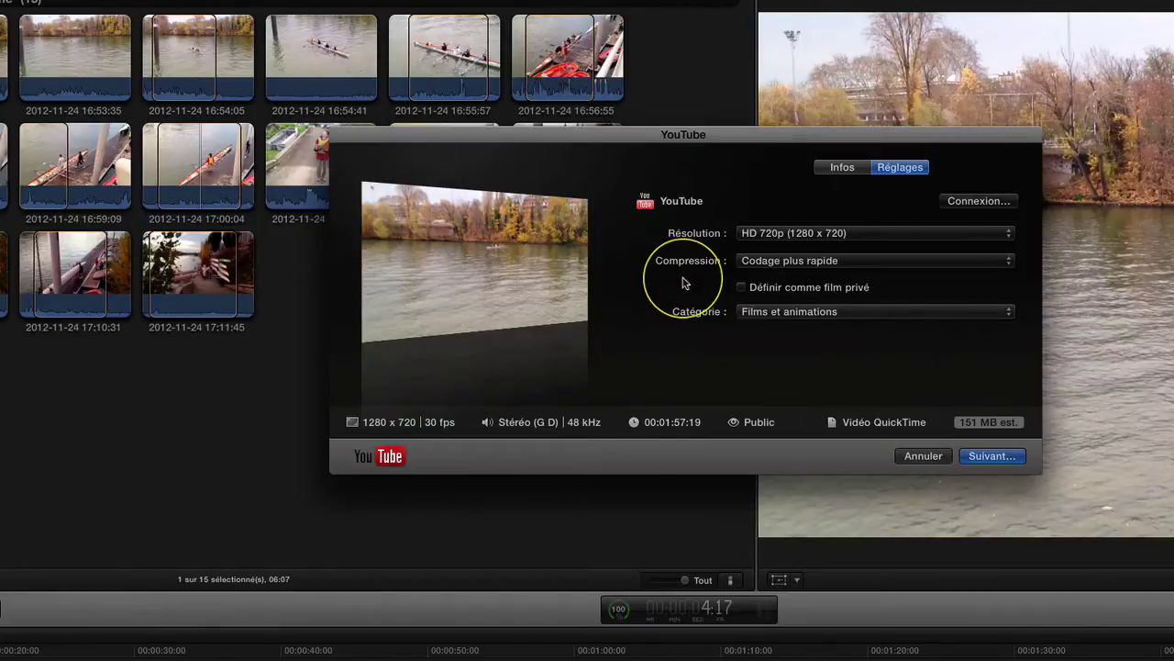
pyautogui.click(1010, 314)
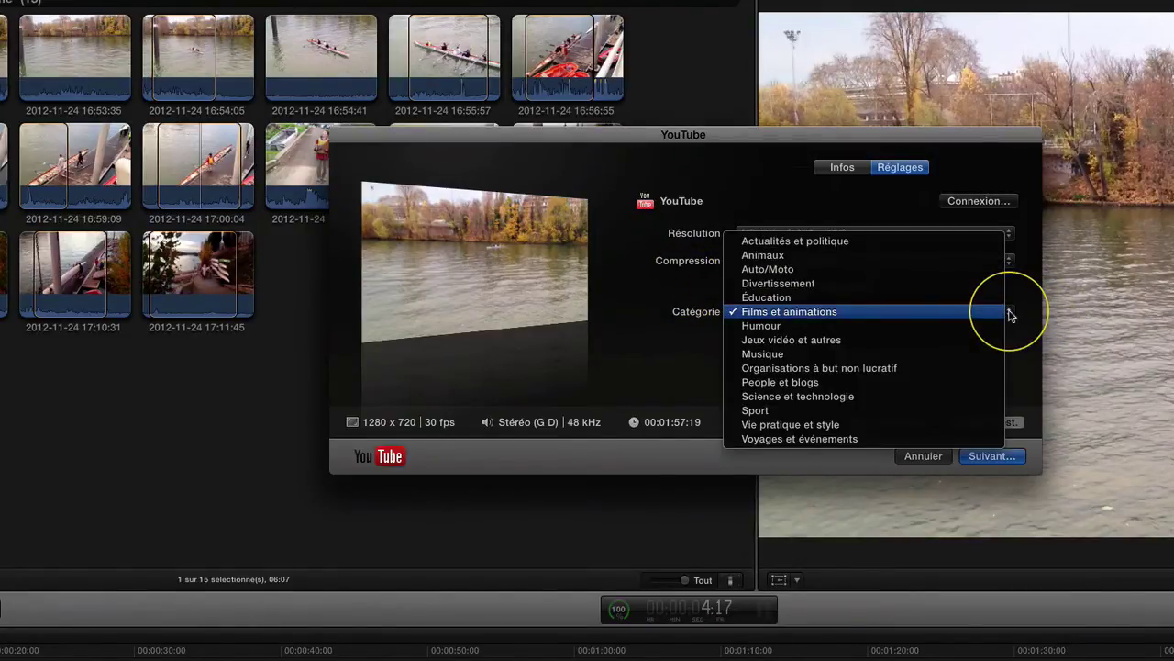
pyautogui.click(1009, 314)
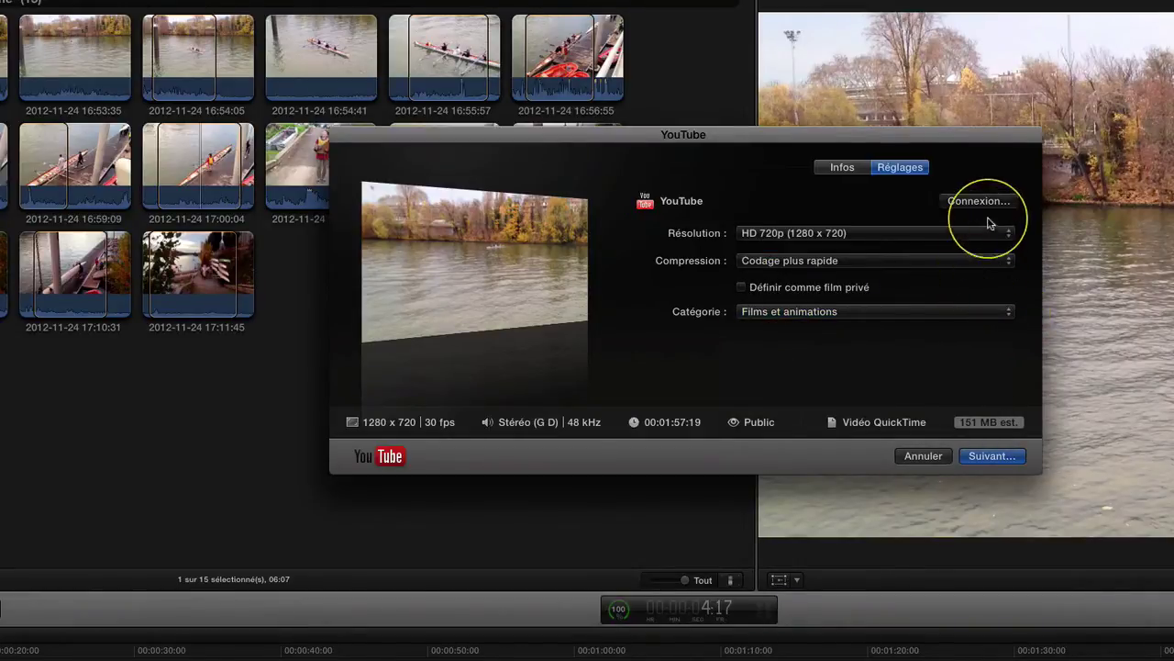
# Step: Continue to the YouTube account sign-in form, dismiss it without entering credentials and cancel the share
pyautogui.click(992, 456)
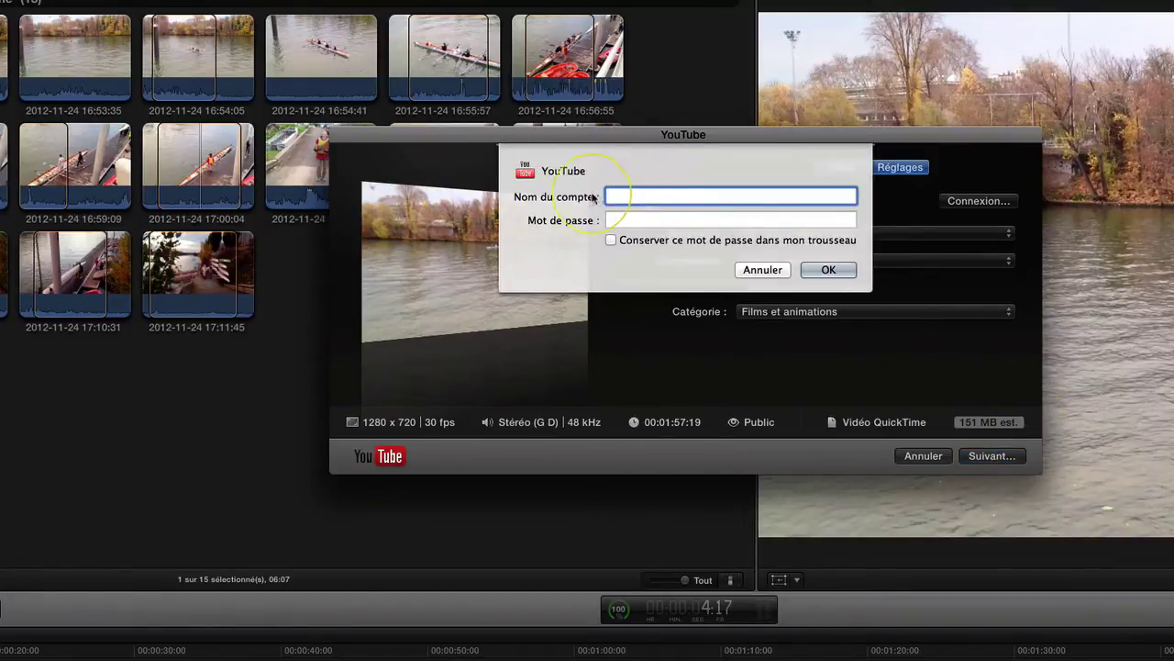
pyautogui.click(762, 271)
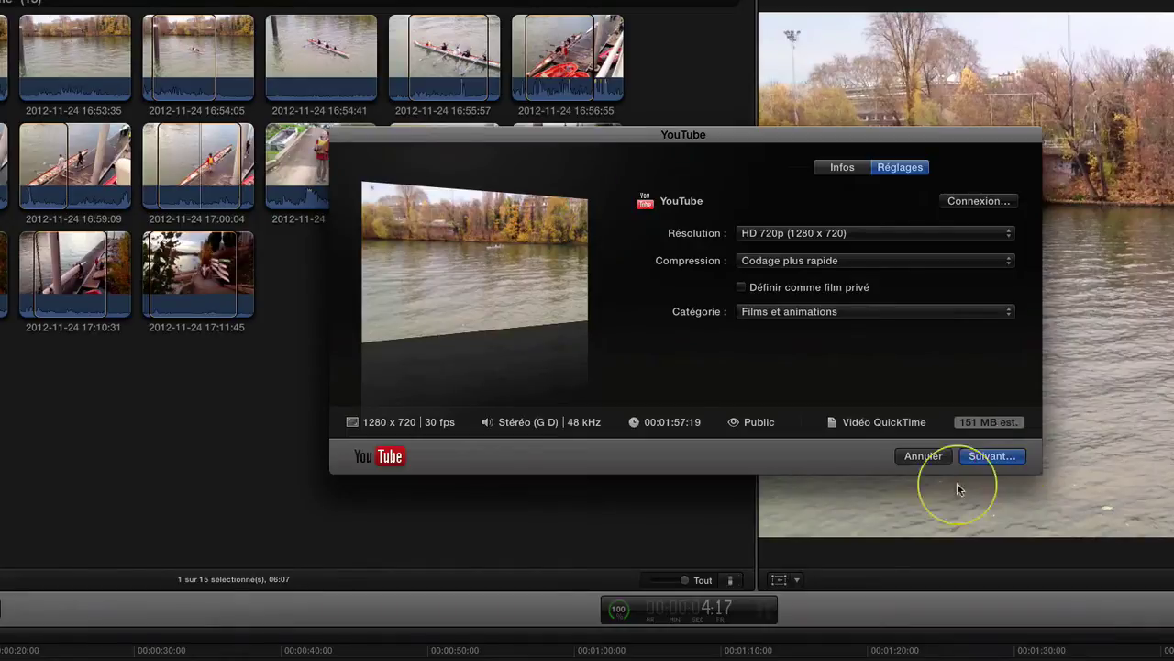
pyautogui.click(924, 457)
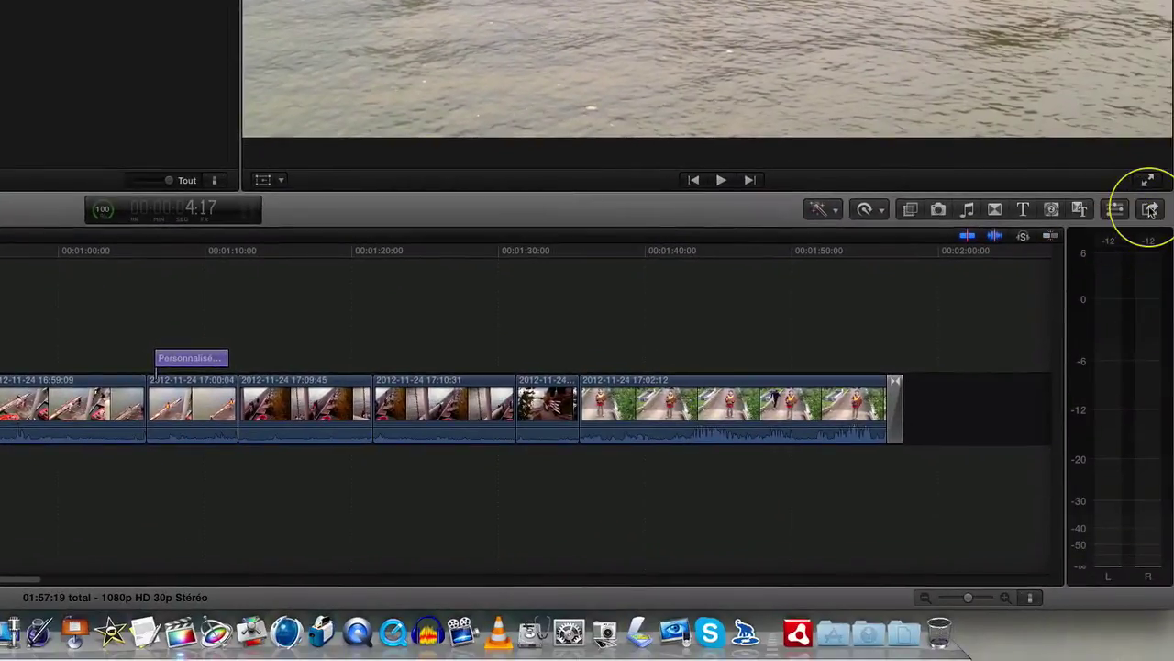
# Step: Examine the Facebook share's settings and its audience choices under Visible par, and cancel the share
pyautogui.click(1151, 211)
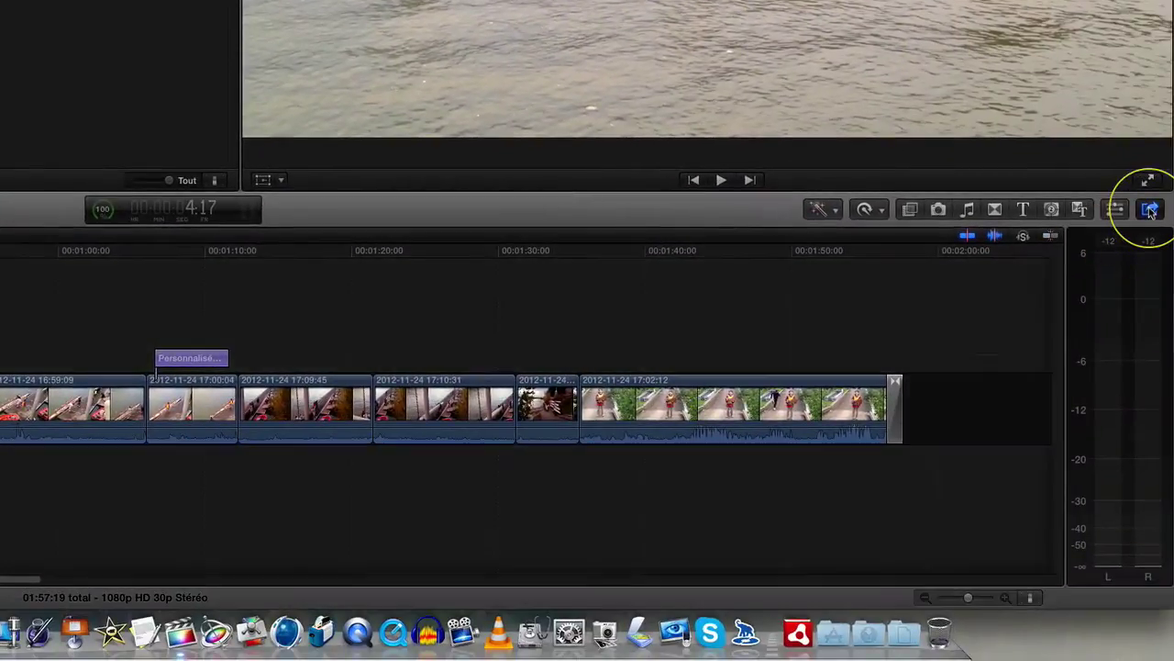
pyautogui.click(1061, 223)
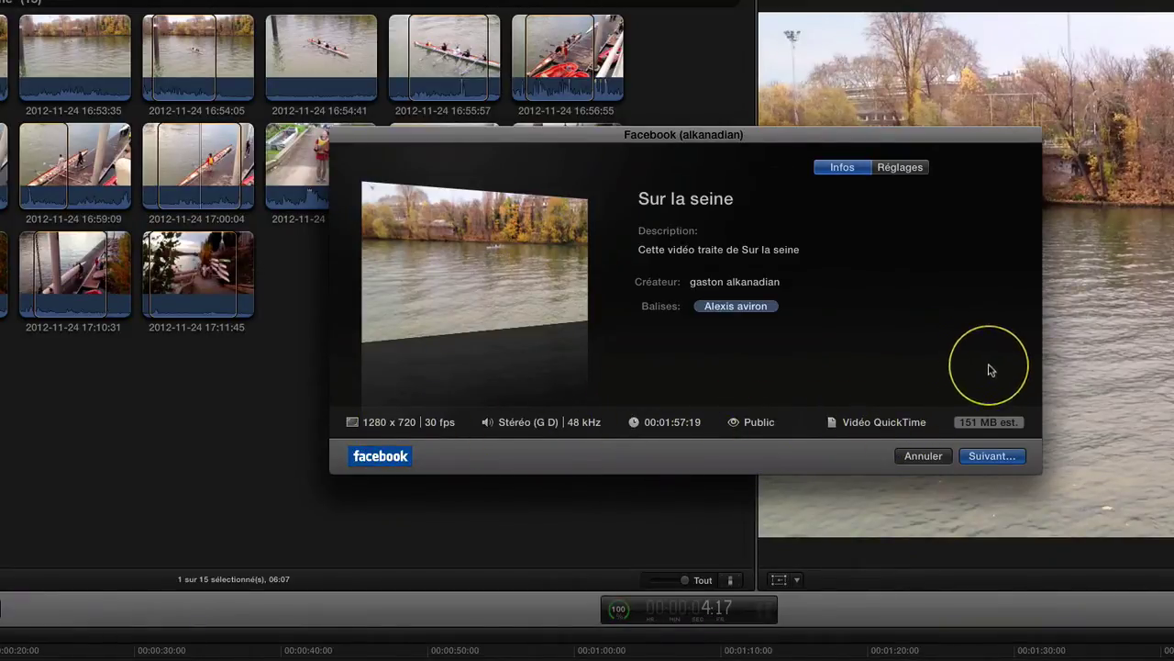
pyautogui.click(903, 170)
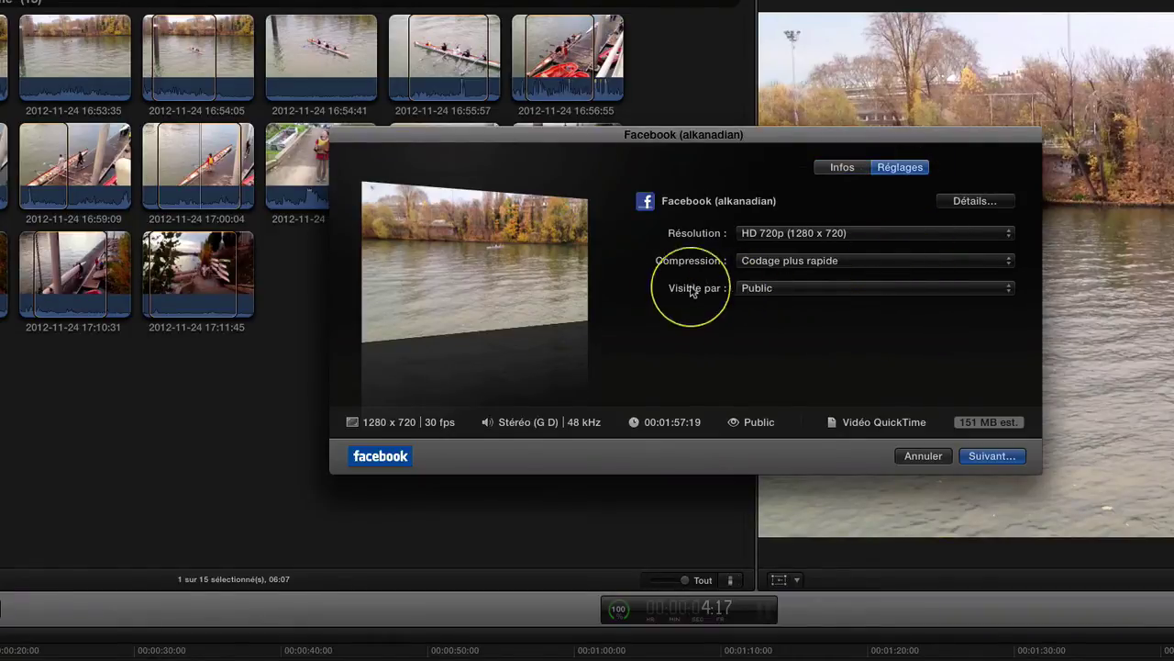
pyautogui.click(1010, 289)
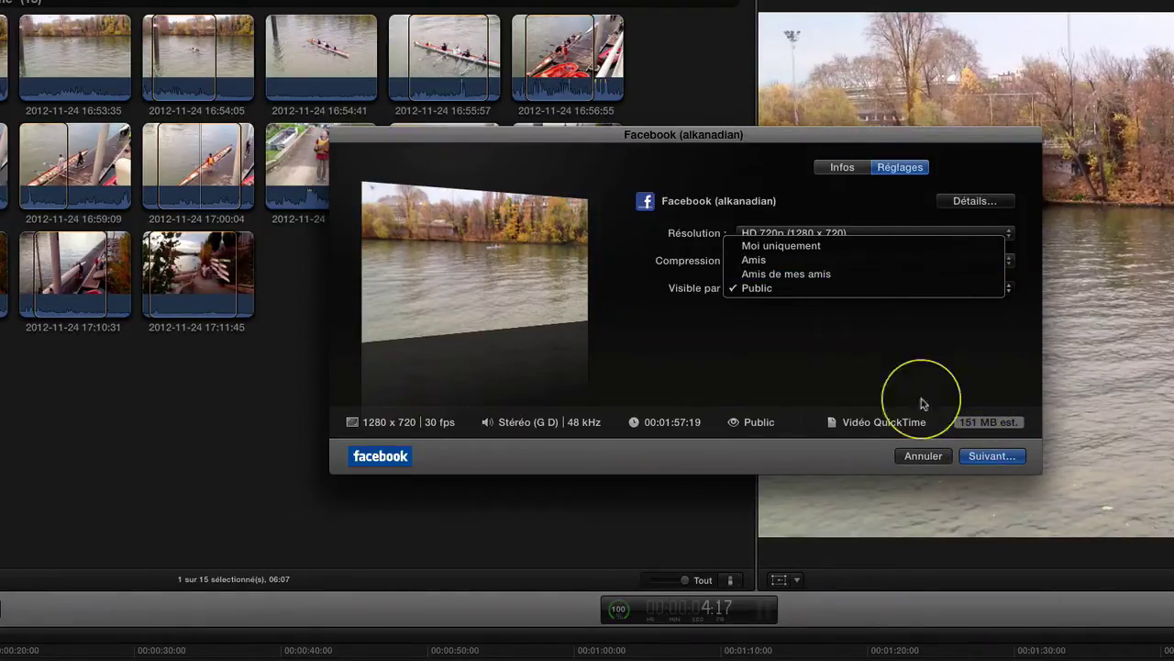
pyautogui.click(927, 460)
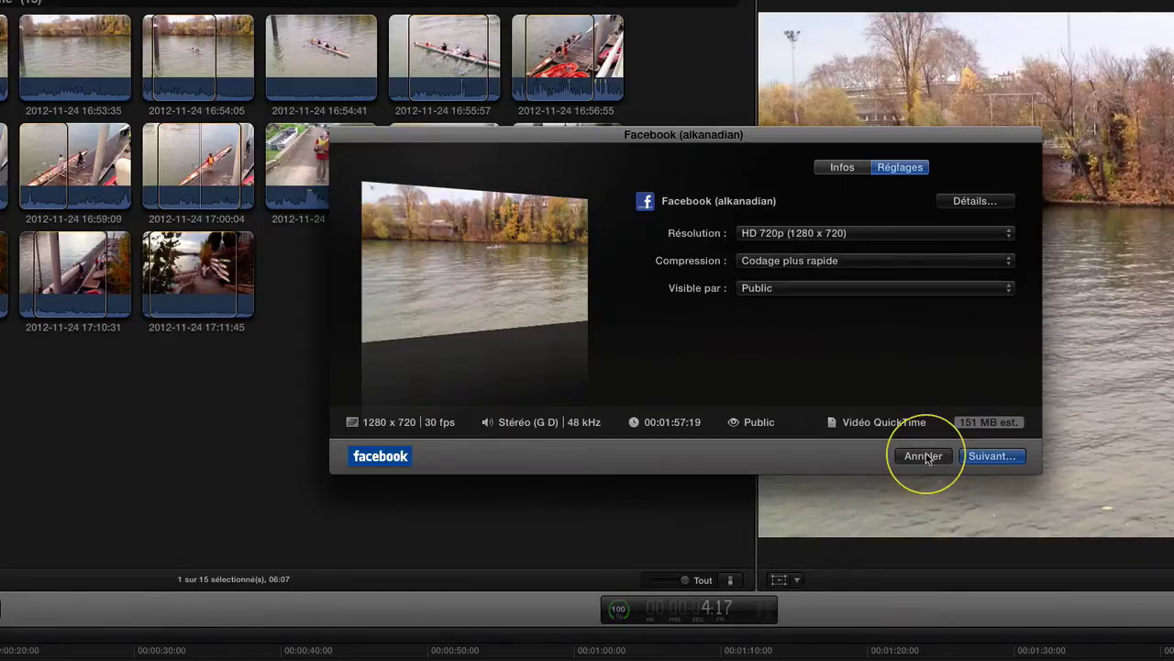
pyautogui.click(927, 458)
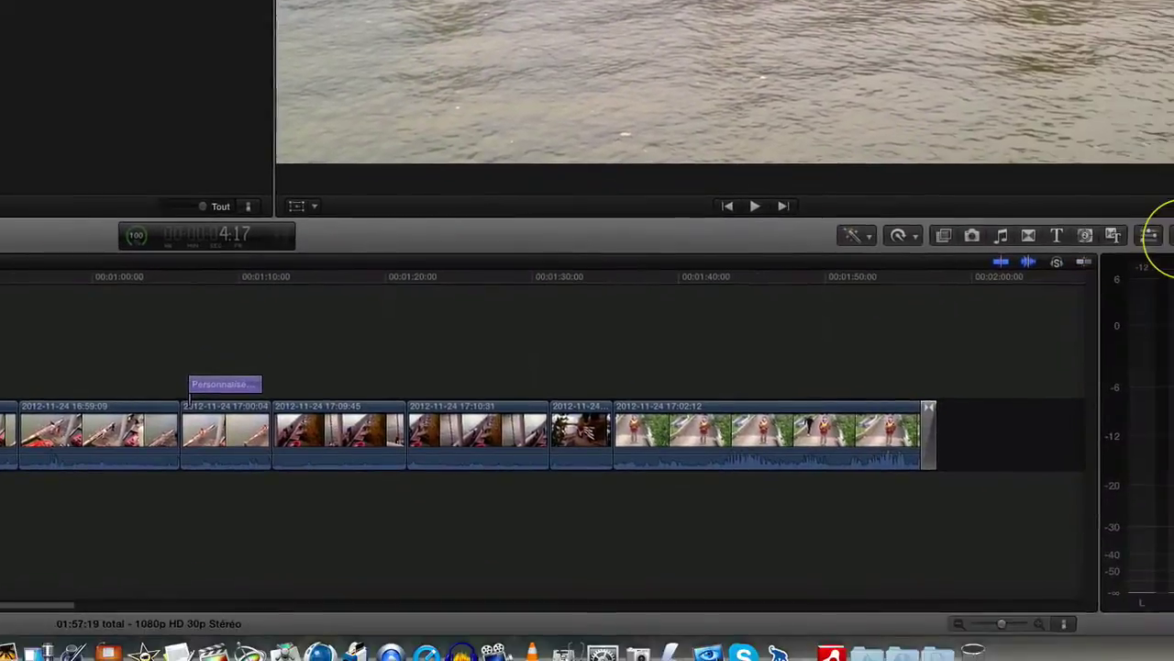
# Step: Open the e-mail share of the project, set its resolution to Petit (428 x 240) and keep compression on Codage plus rapide
pyautogui.click(1173, 238)
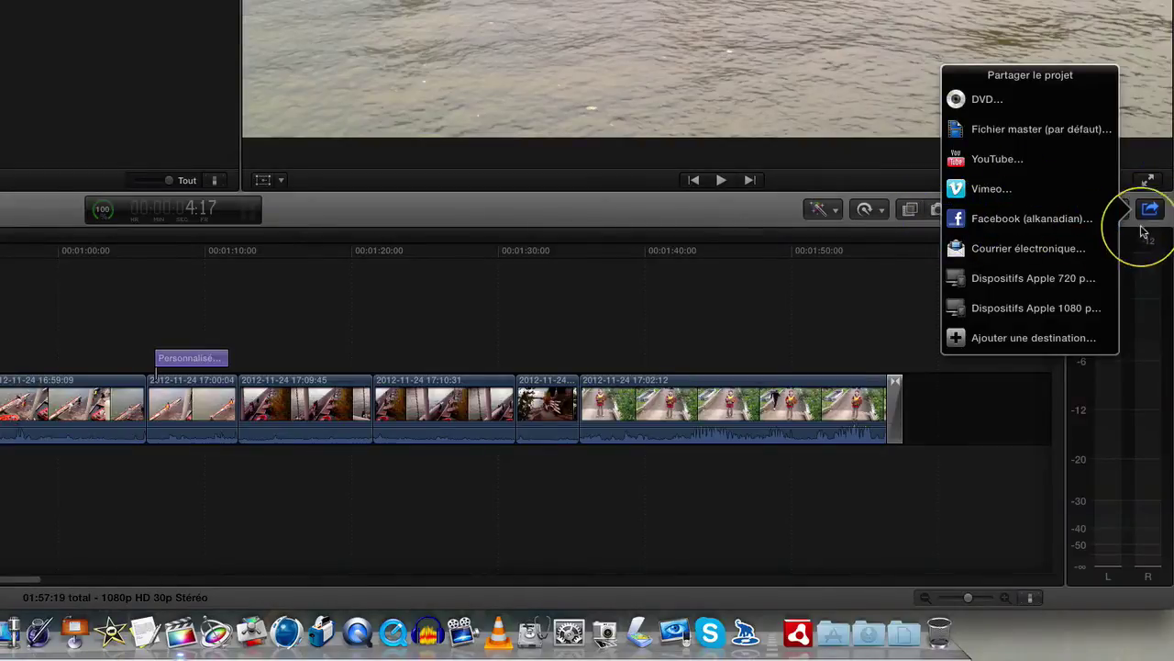
pyautogui.click(1075, 249)
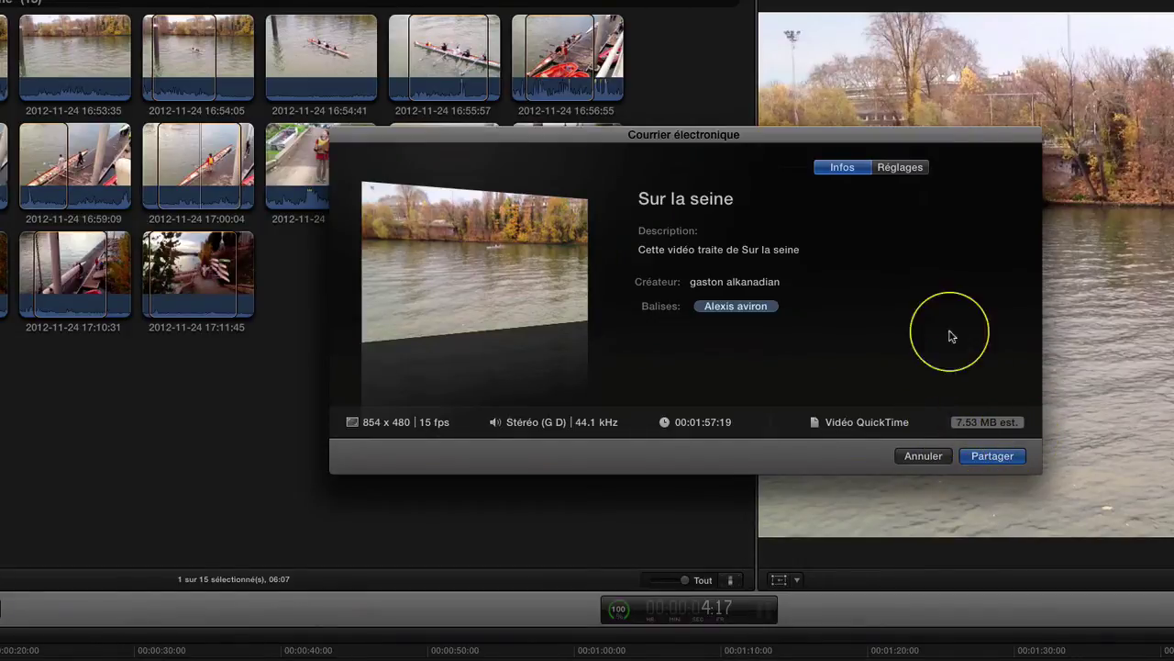
pyautogui.click(901, 168)
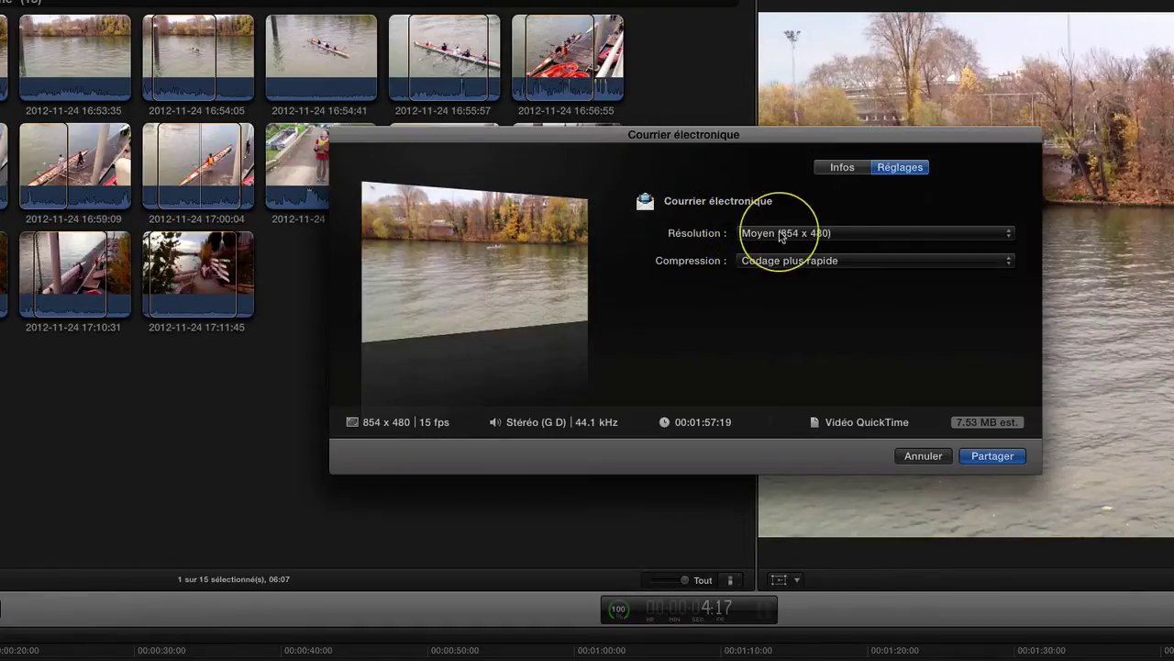
pyautogui.click(1010, 235)
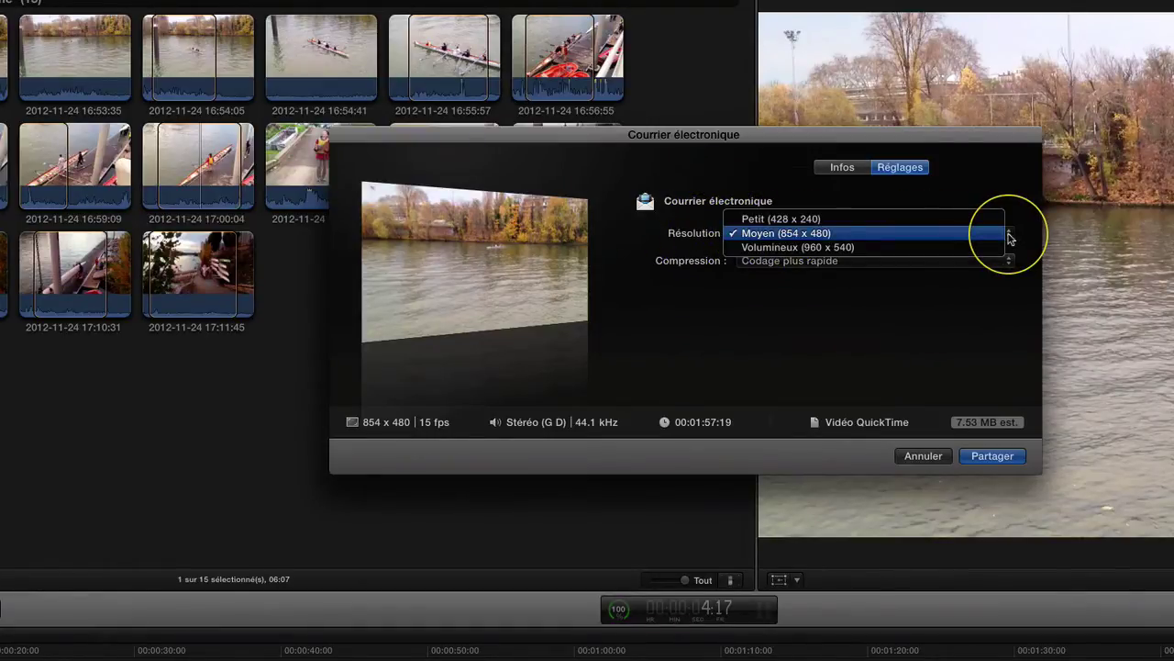
pyautogui.click(905, 221)
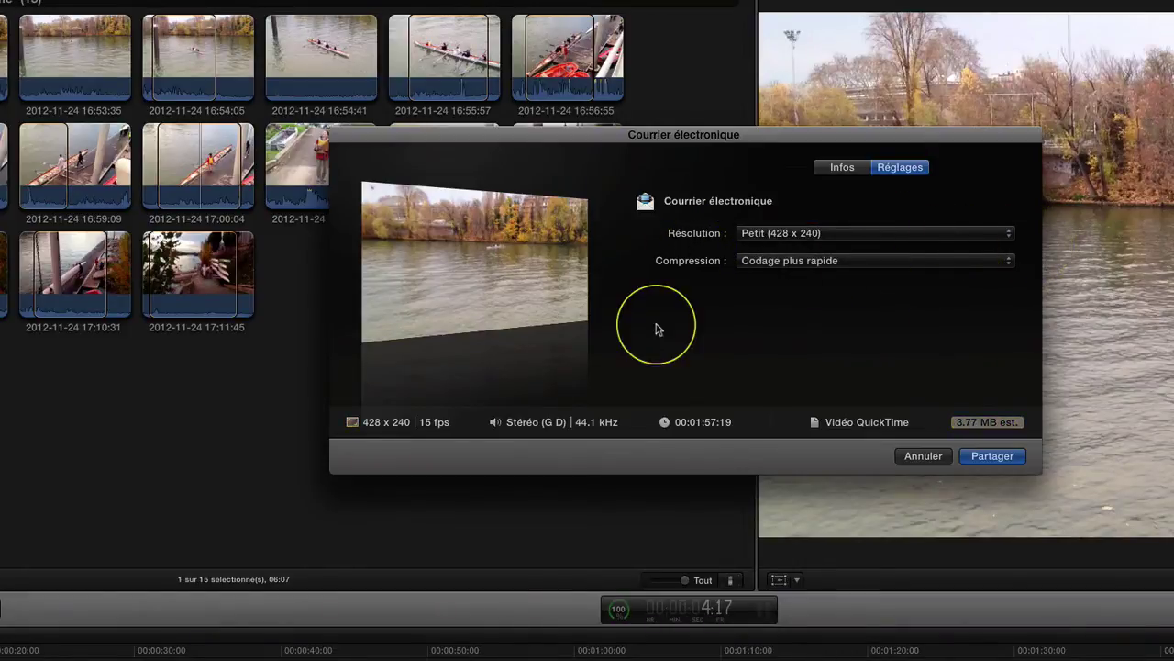
pyautogui.click(1009, 261)
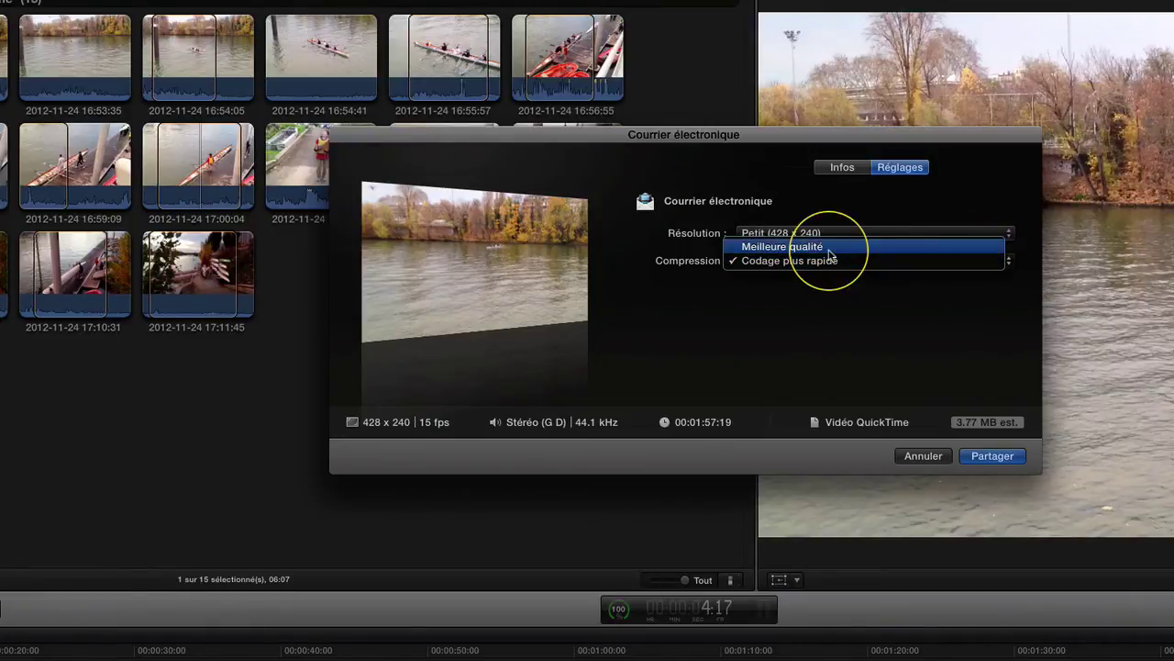
pyautogui.click(1003, 337)
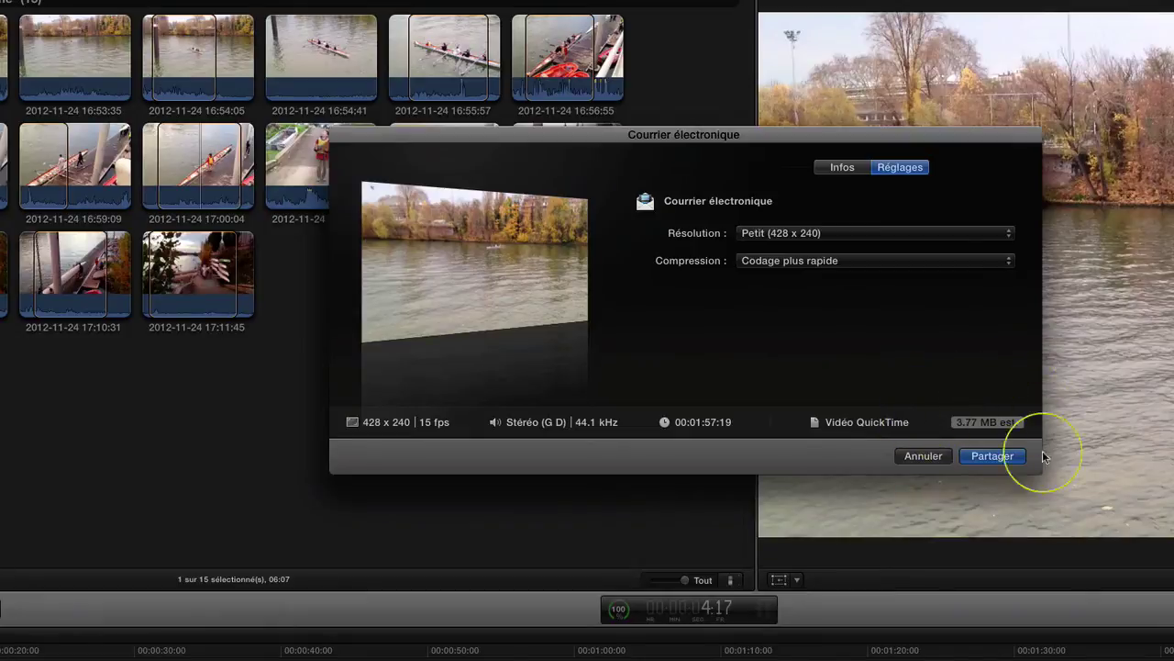
# Step: Start the e-mail share and check the progress of the Partage task in the background tasks
pyautogui.click(996, 457)
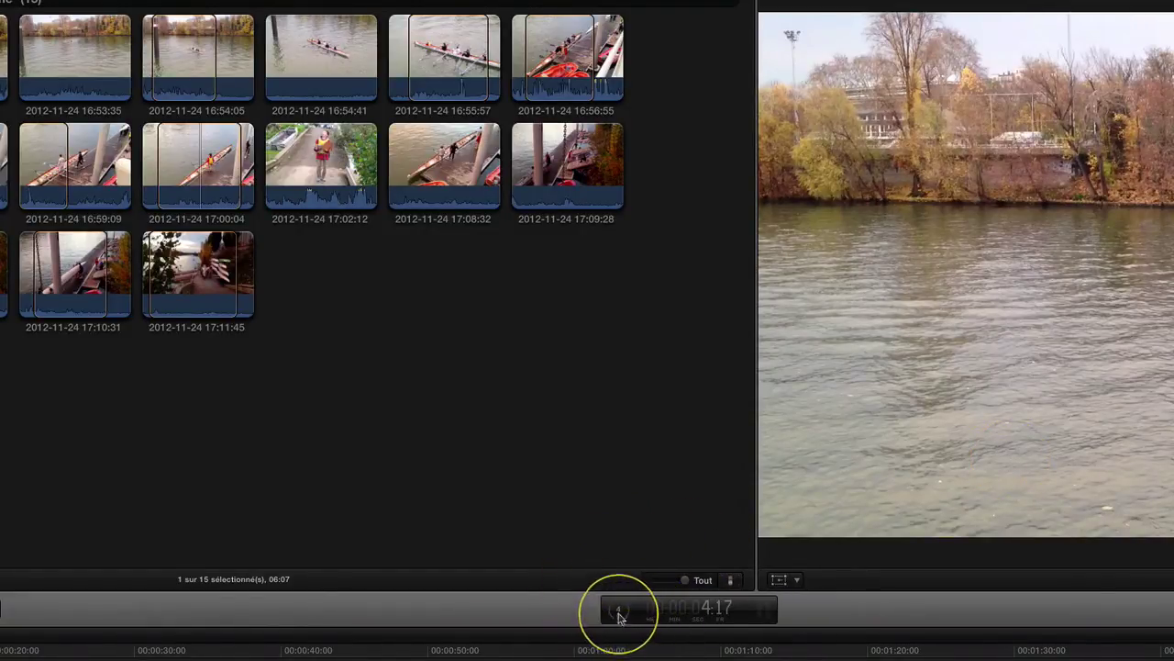
pyautogui.click(619, 613)
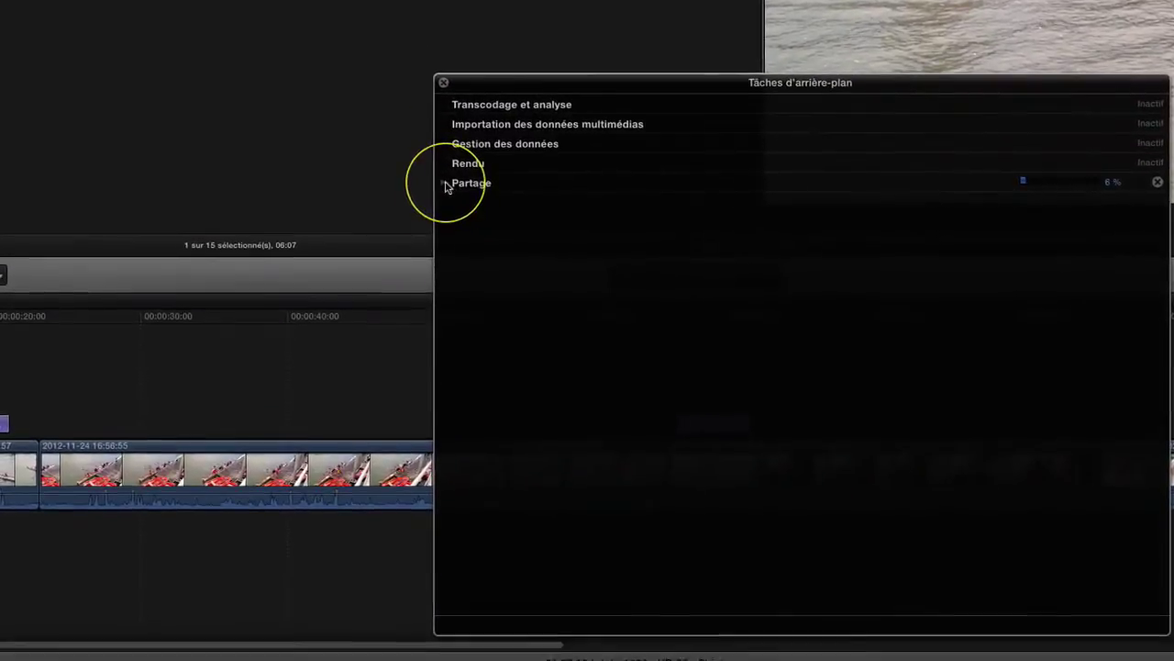
pyautogui.click(445, 184)
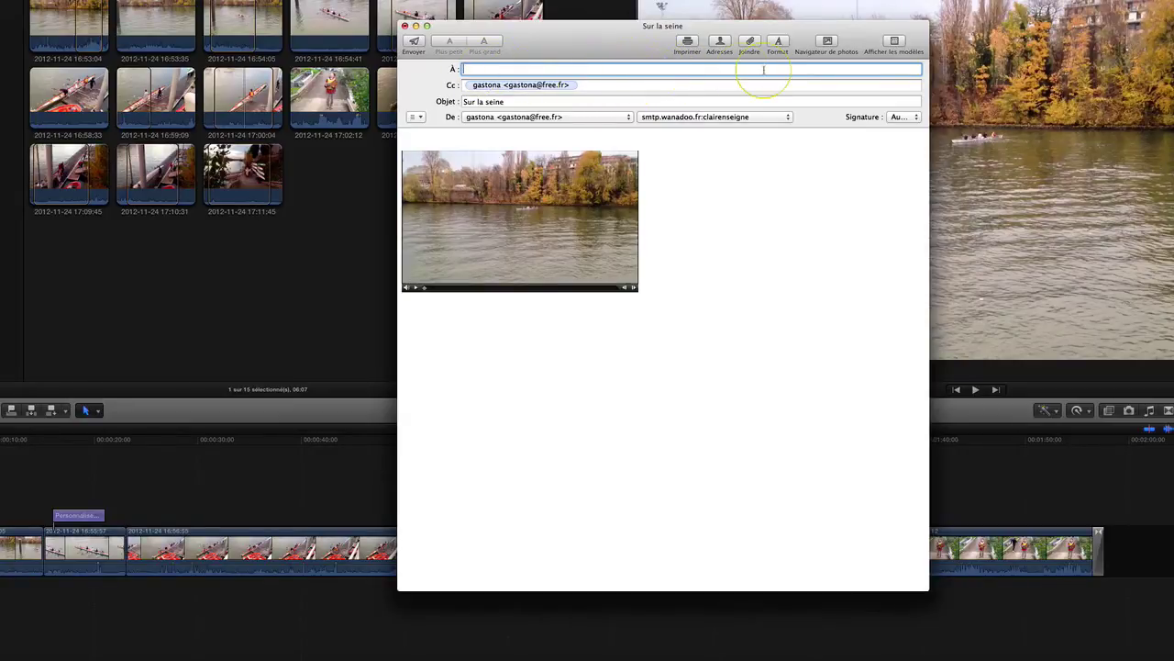
# Step: Write "Boujour" in the generated e-mail's body and close the message without saving it as a draft
pyautogui.click(685, 131)
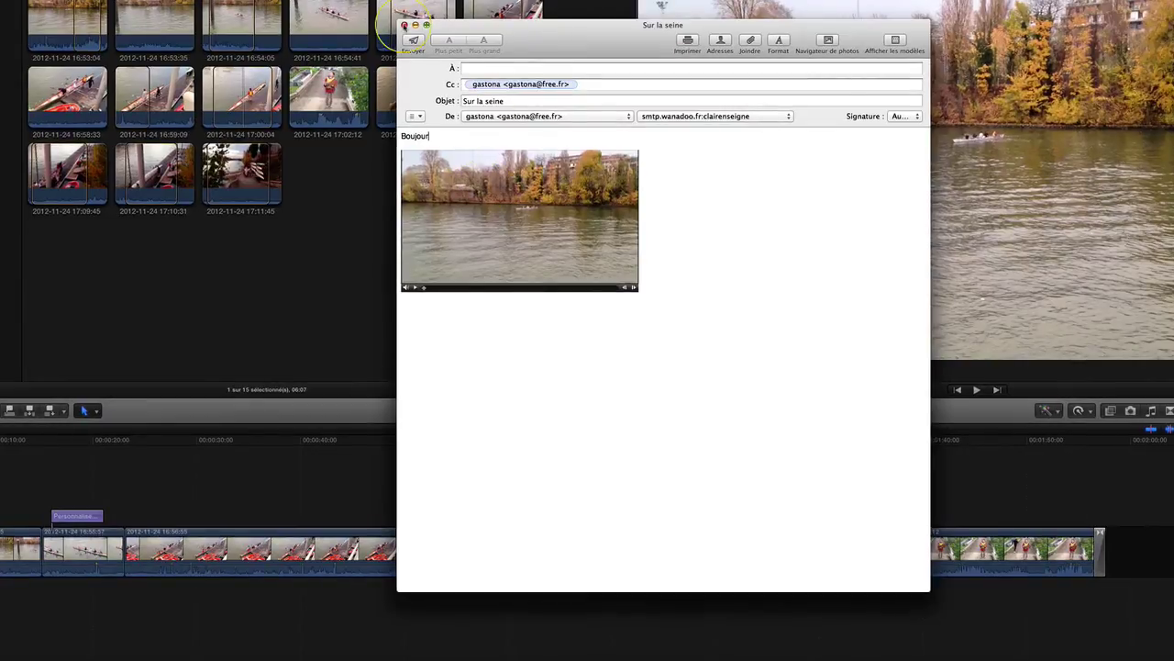
pyautogui.click(404, 26)
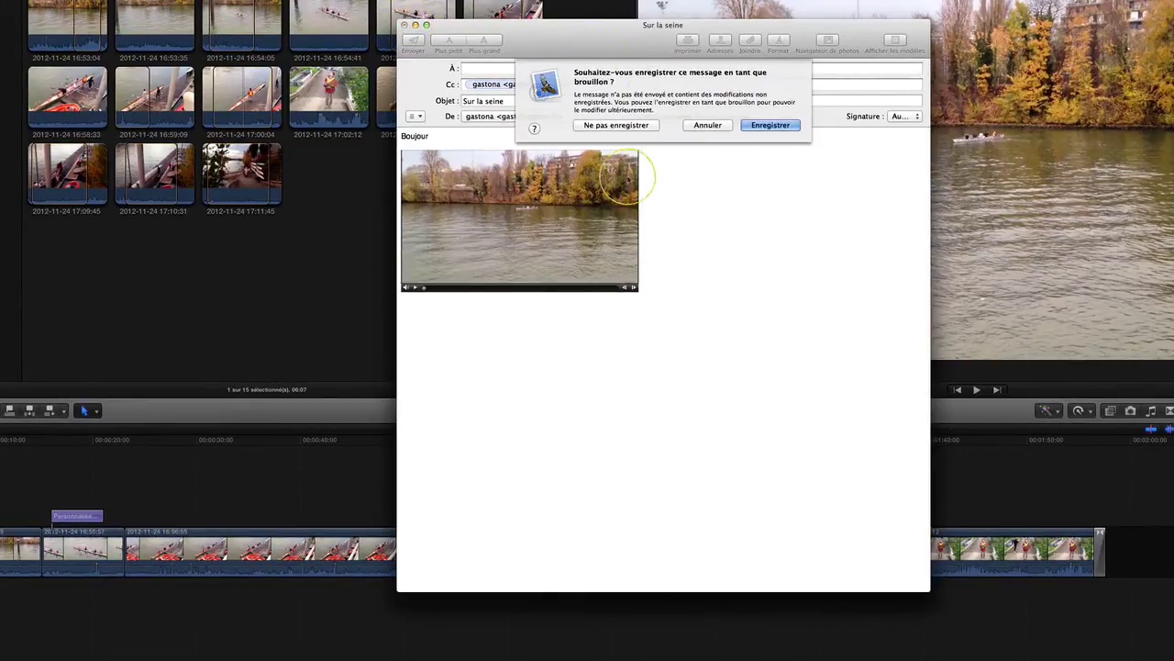
pyautogui.click(629, 126)
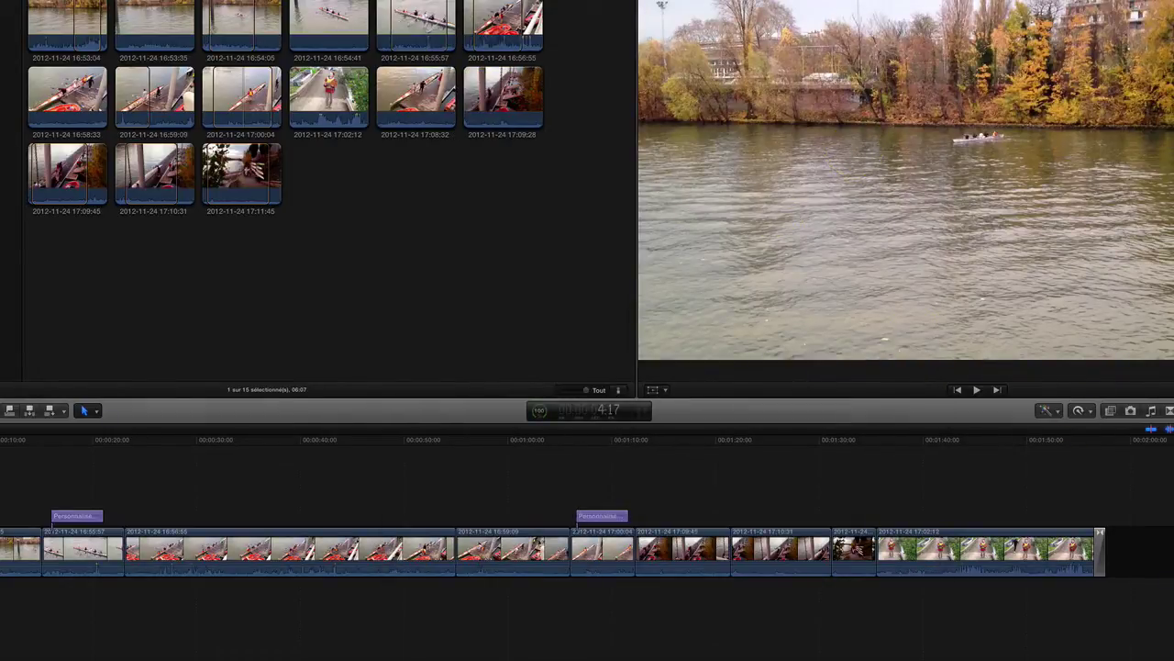
# Step: Close the background tasks window and examine the information, compatible devices and settings of the Dispositifs Apple 720 p share
pyautogui.press('super+9')
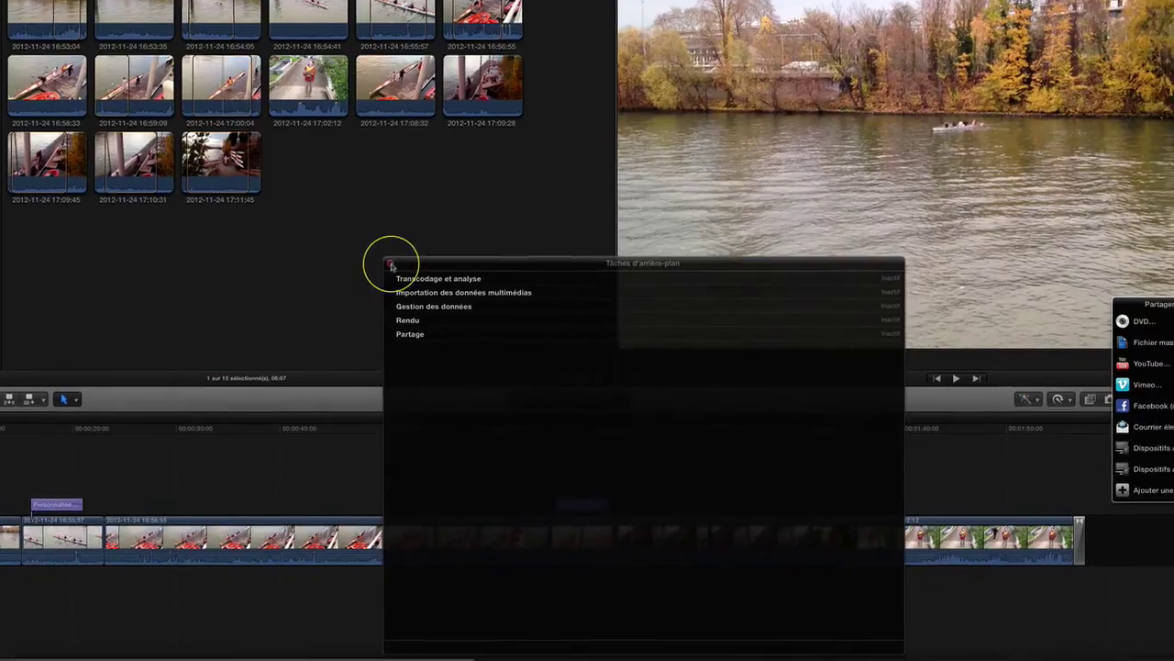
pyautogui.click(410, 274)
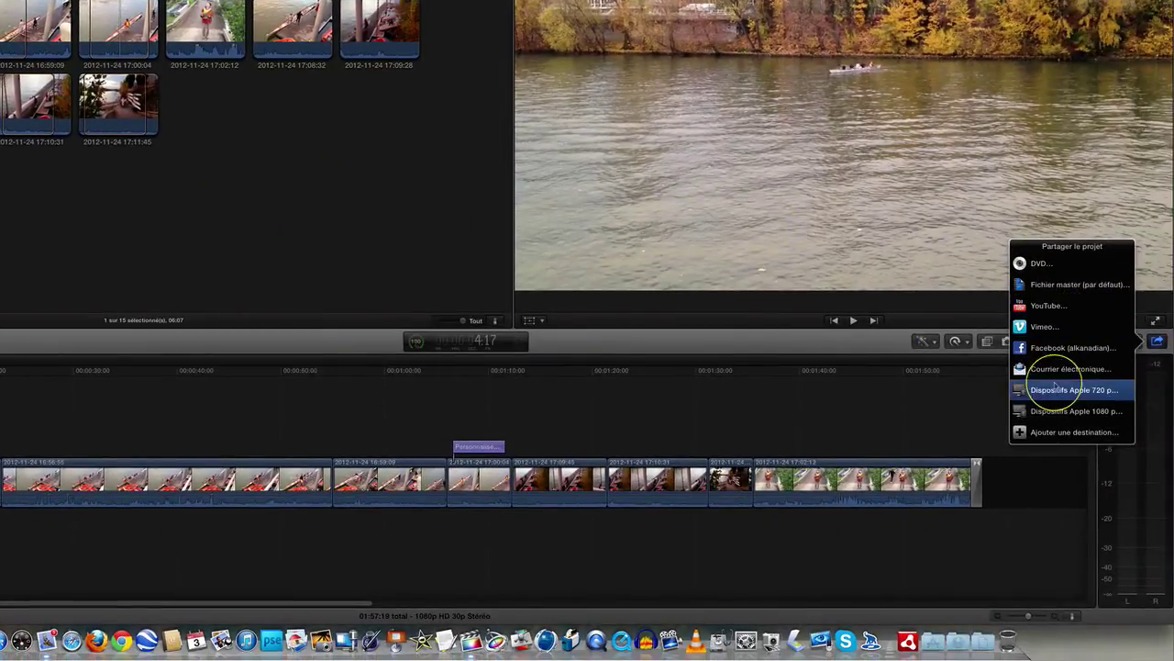
pyautogui.click(1075, 390)
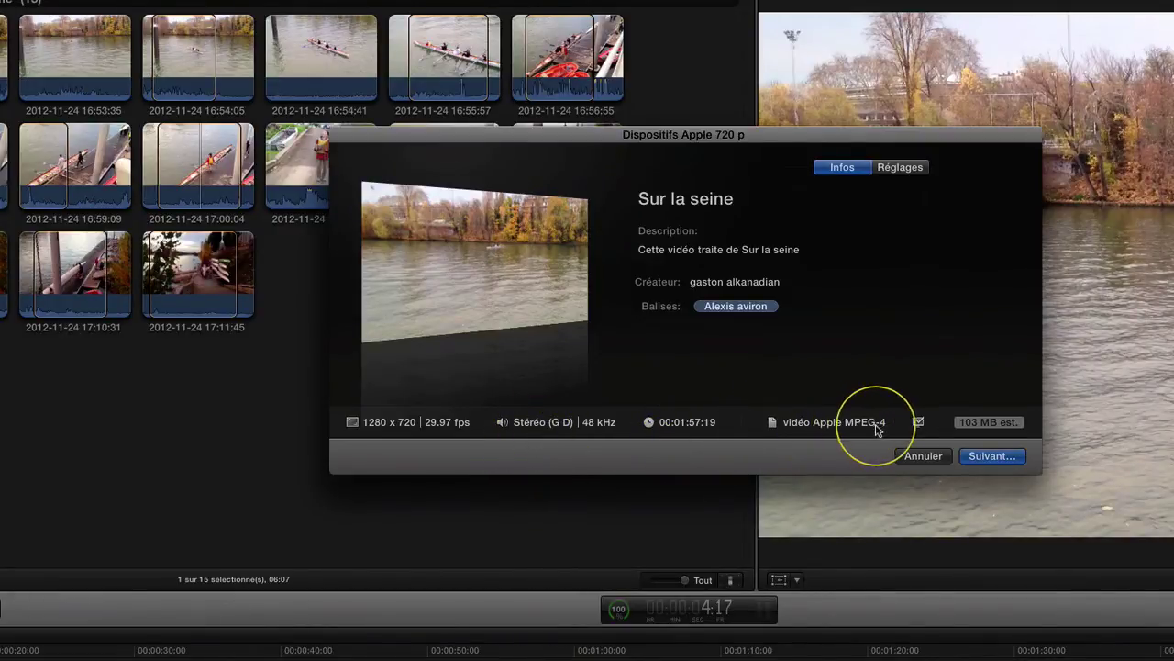
pyautogui.moveTo(918, 421)
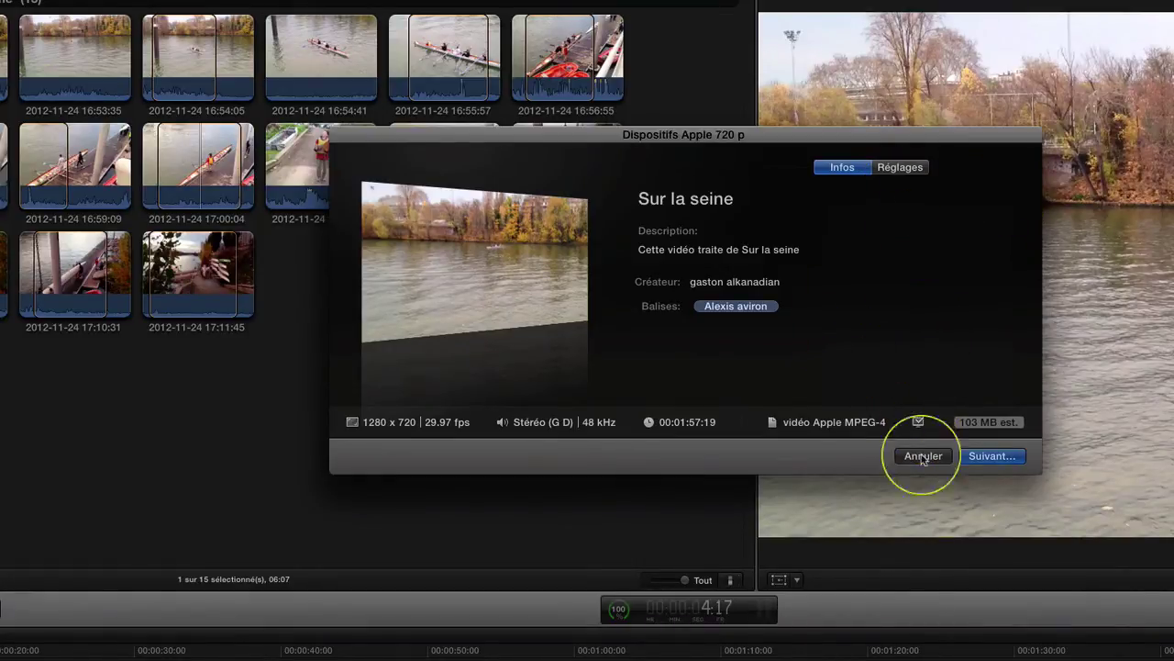
pyautogui.click(900, 167)
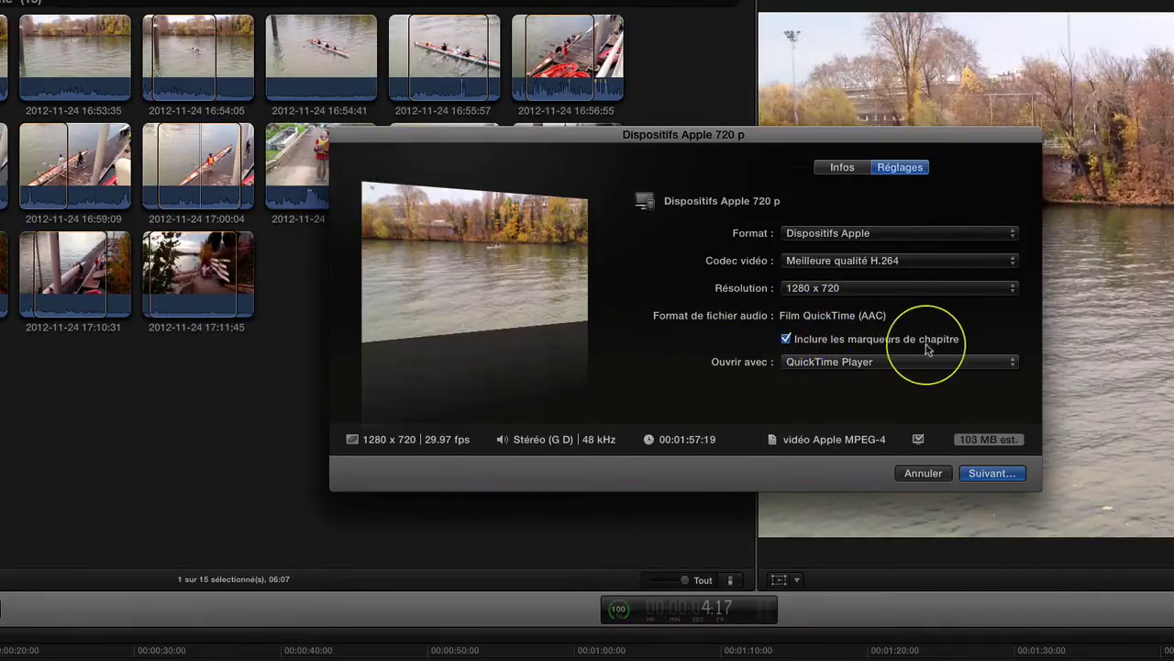
# Step: Turn the chapter markers option off and back on, look at the save location choices and cancel the Apple 720 p share
pyautogui.click(787, 339)
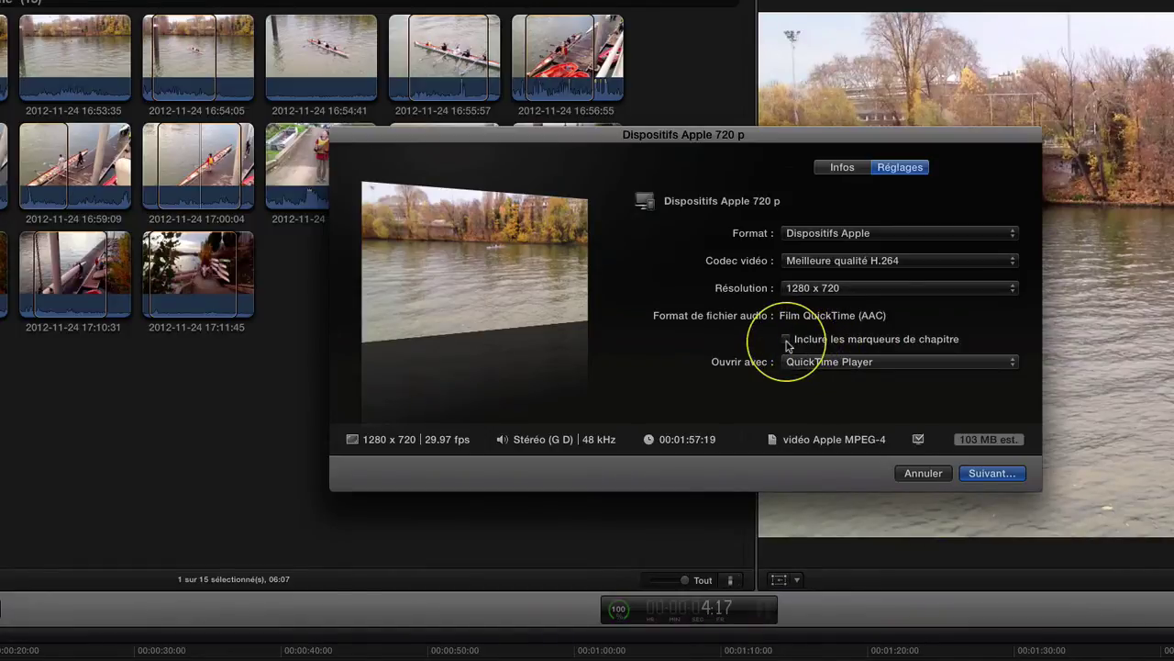
pyautogui.click(786, 342)
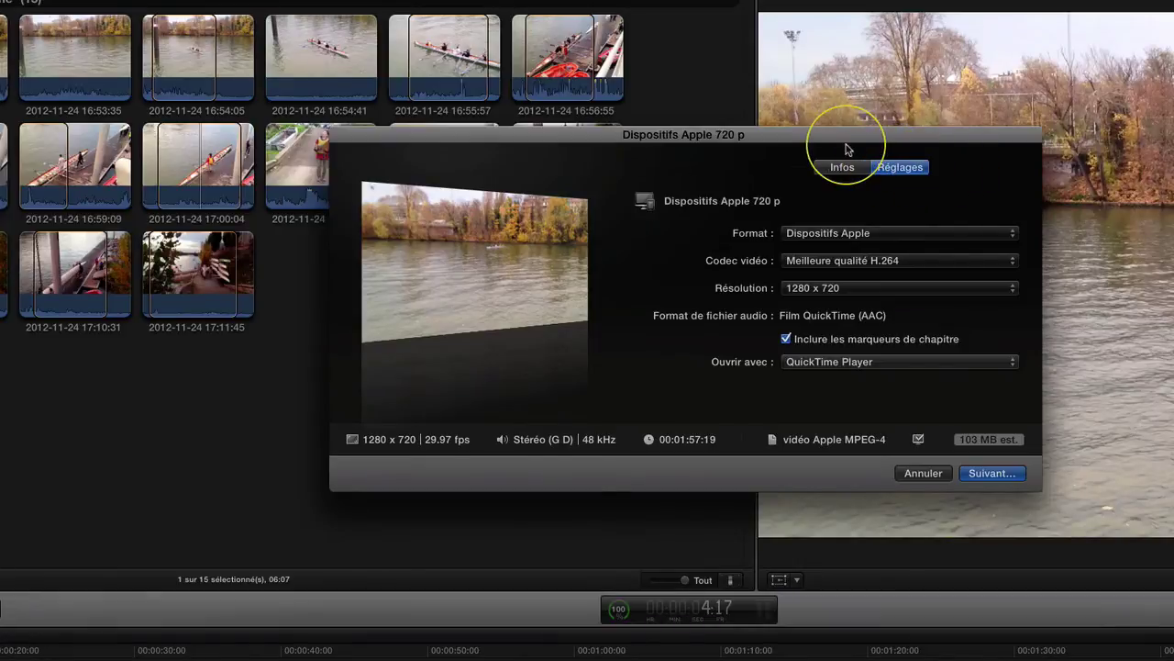
pyautogui.click(992, 474)
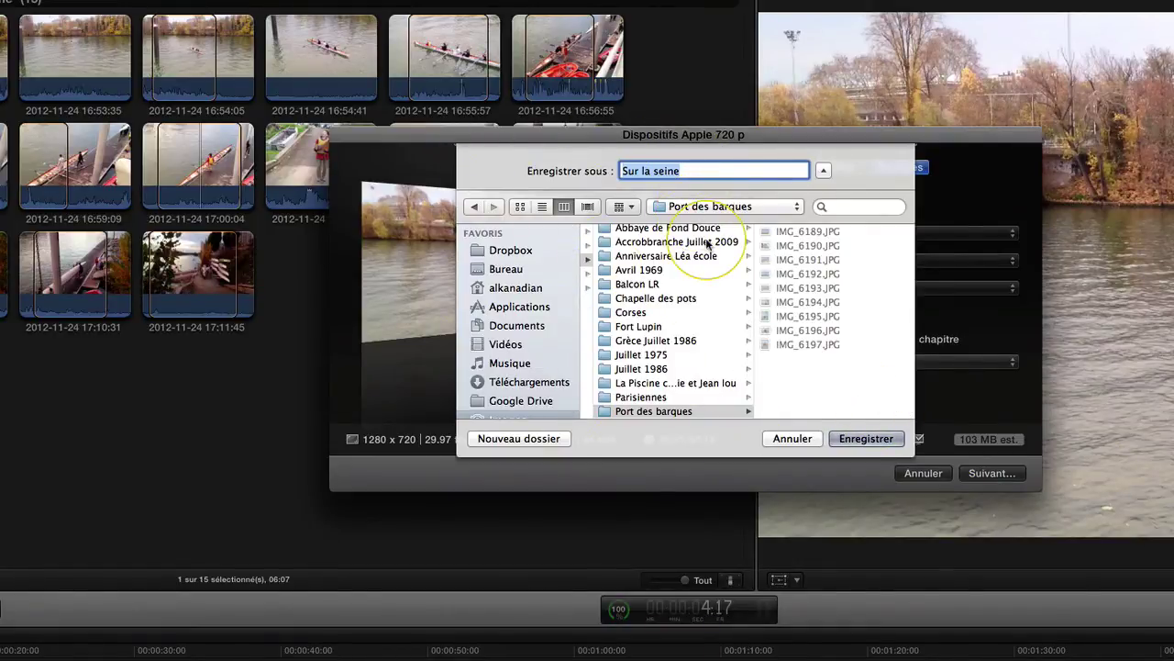
pyautogui.click(791, 439)
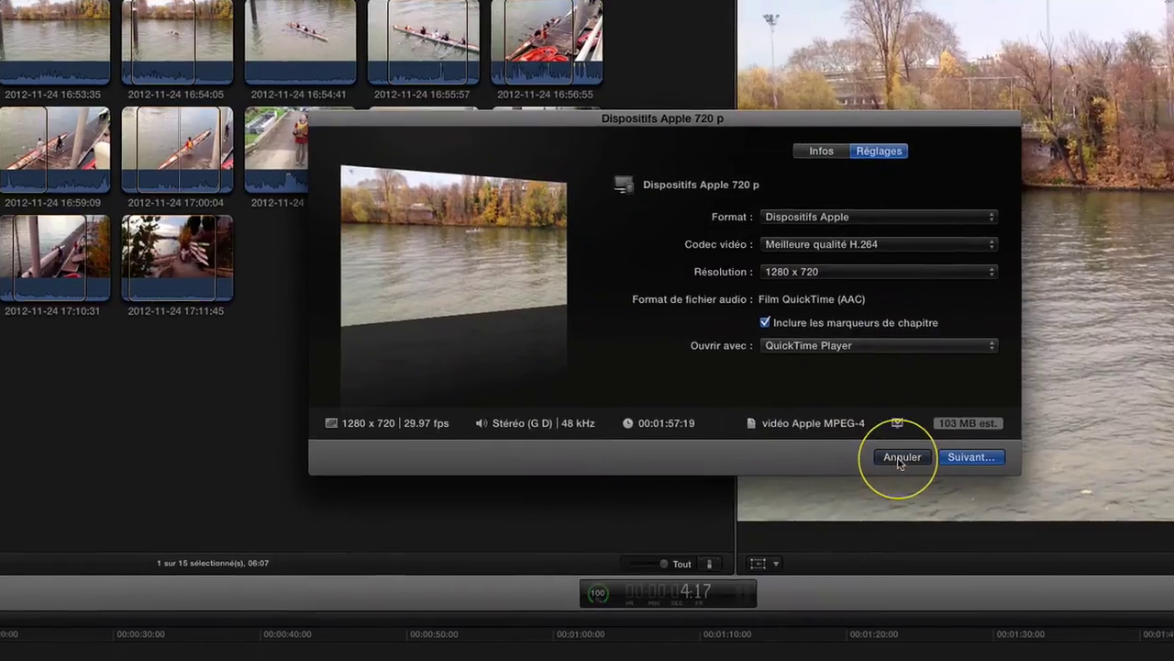
pyautogui.click(922, 474)
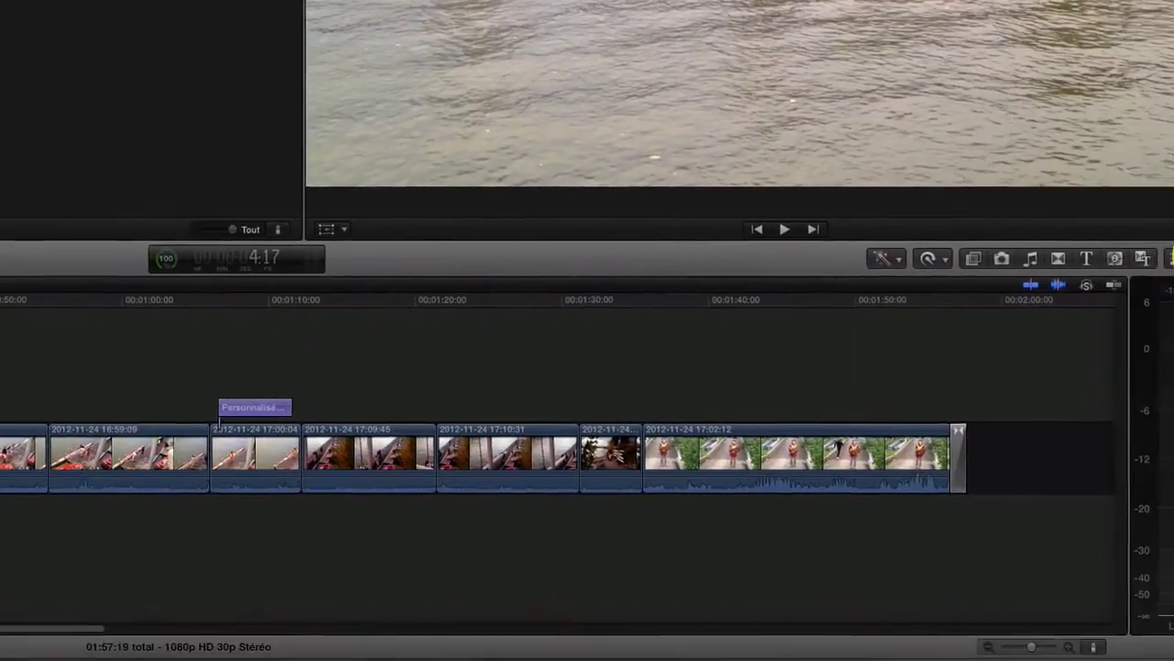
# Step: Examine the Dispositifs Apple 1080 p share's information, compatible devices and settings, and cancel the share
pyautogui.click(1151, 211)
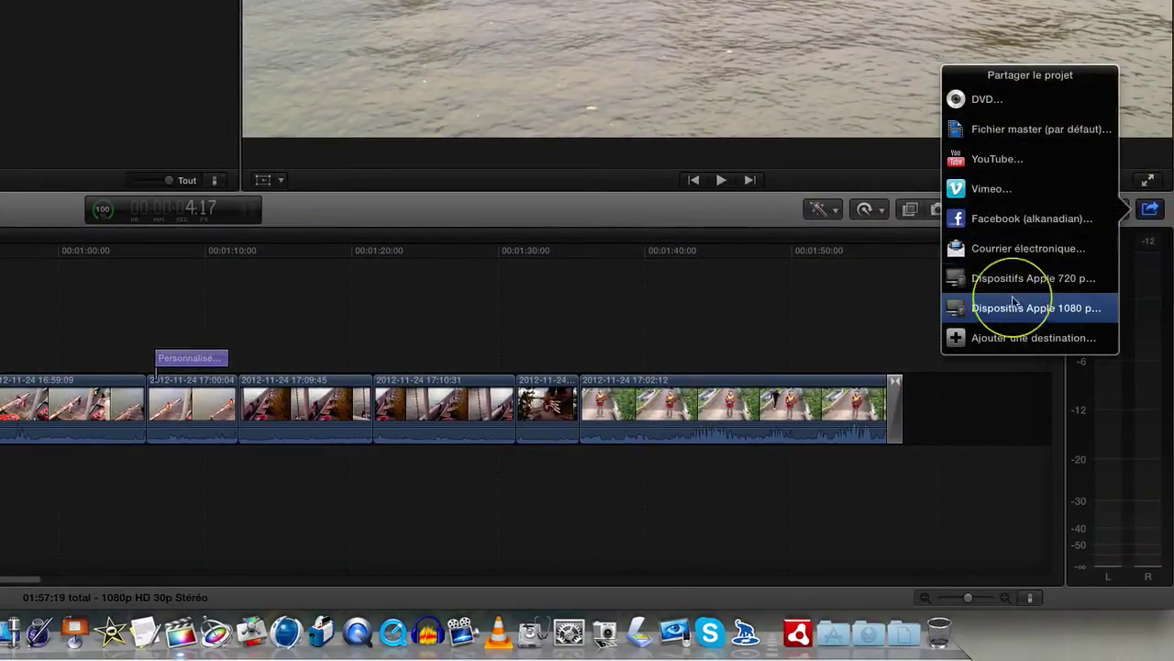
pyautogui.click(1080, 309)
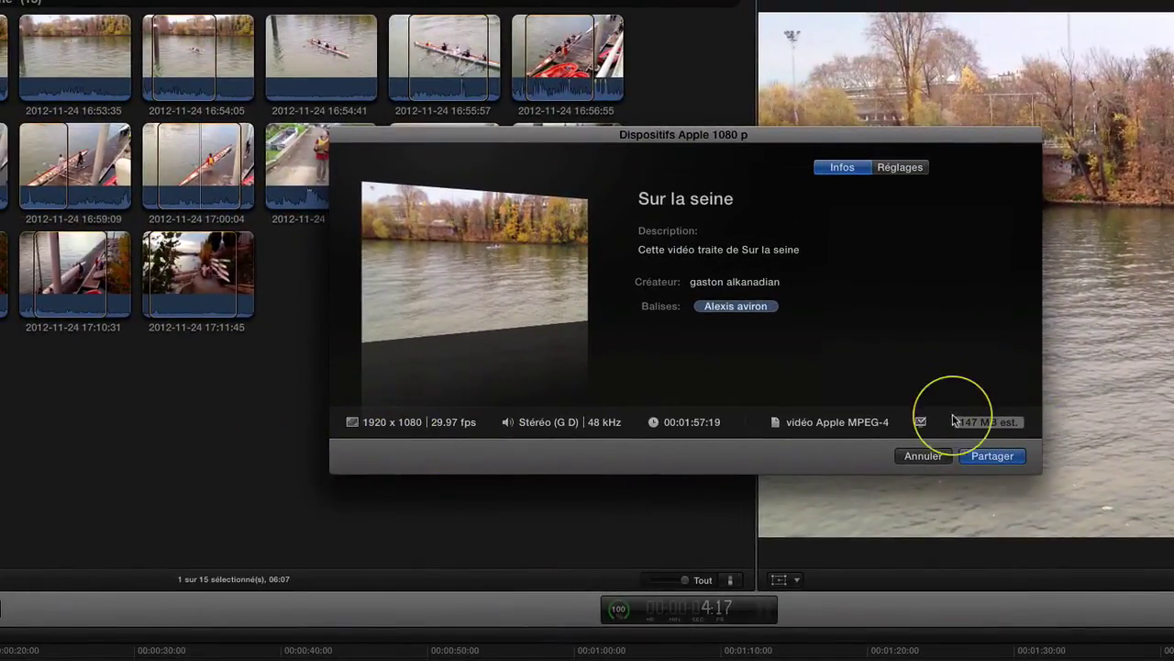
pyautogui.moveTo(920, 424)
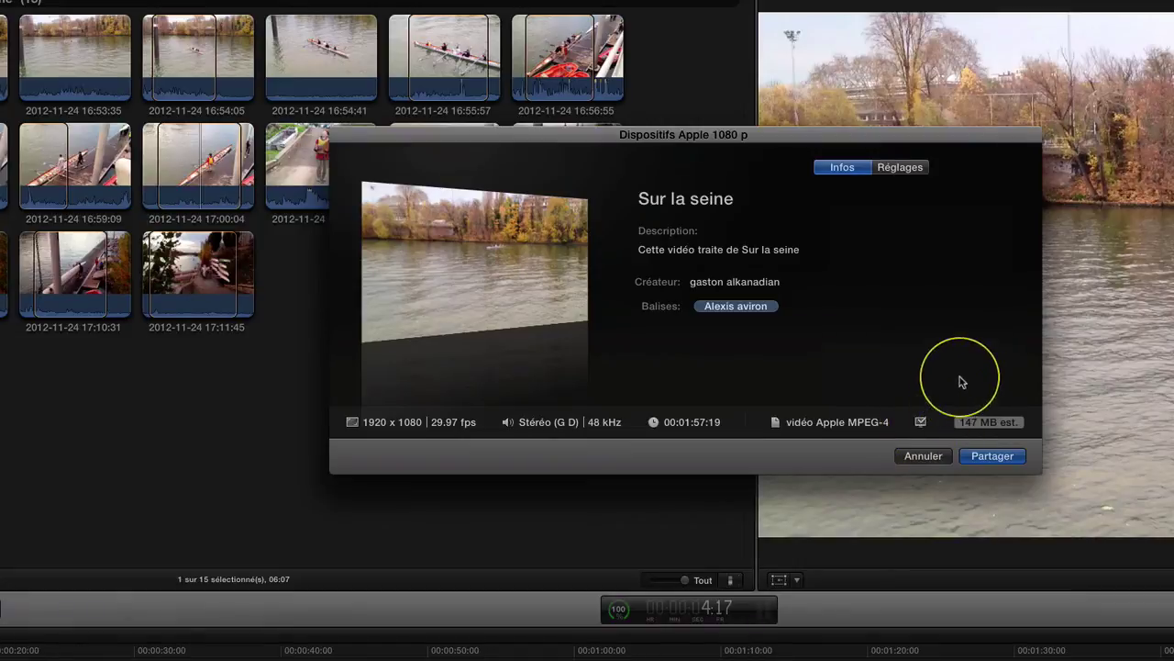
pyautogui.click(902, 173)
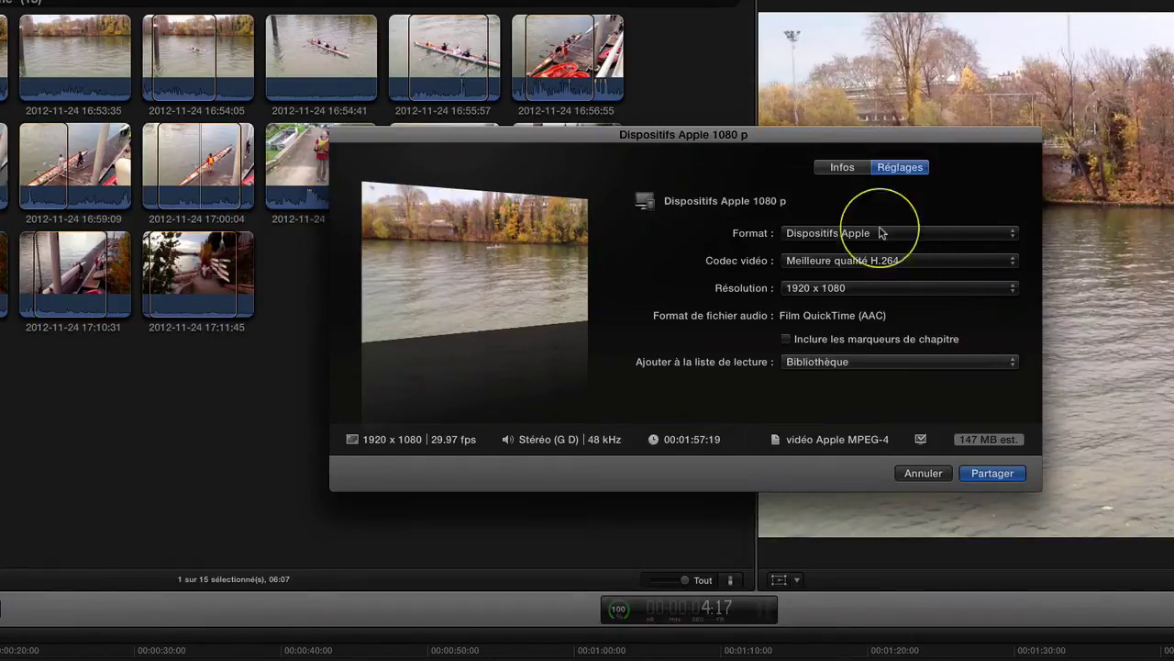
pyautogui.click(924, 473)
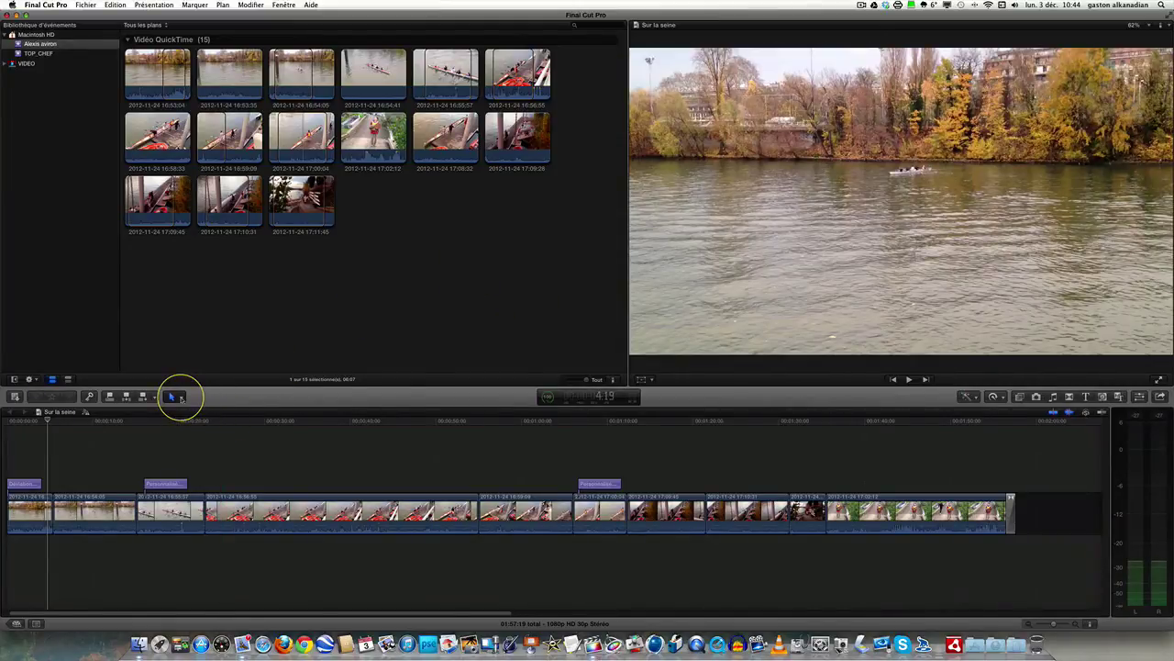
pyautogui.click(180, 396)
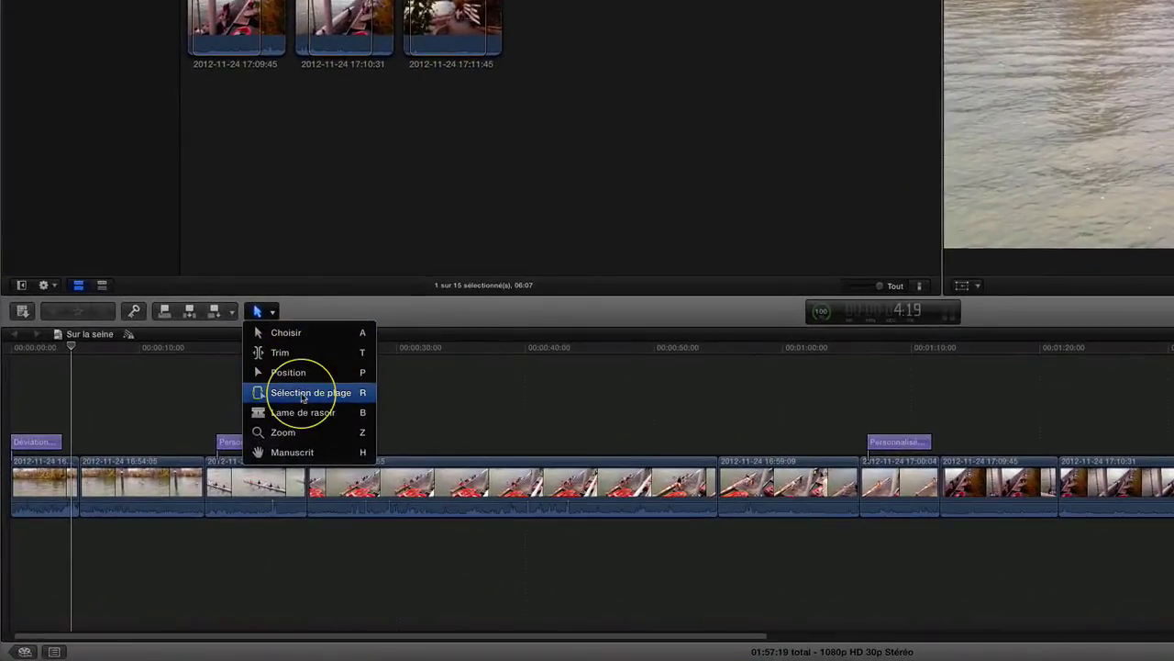
pyautogui.click(302, 396)
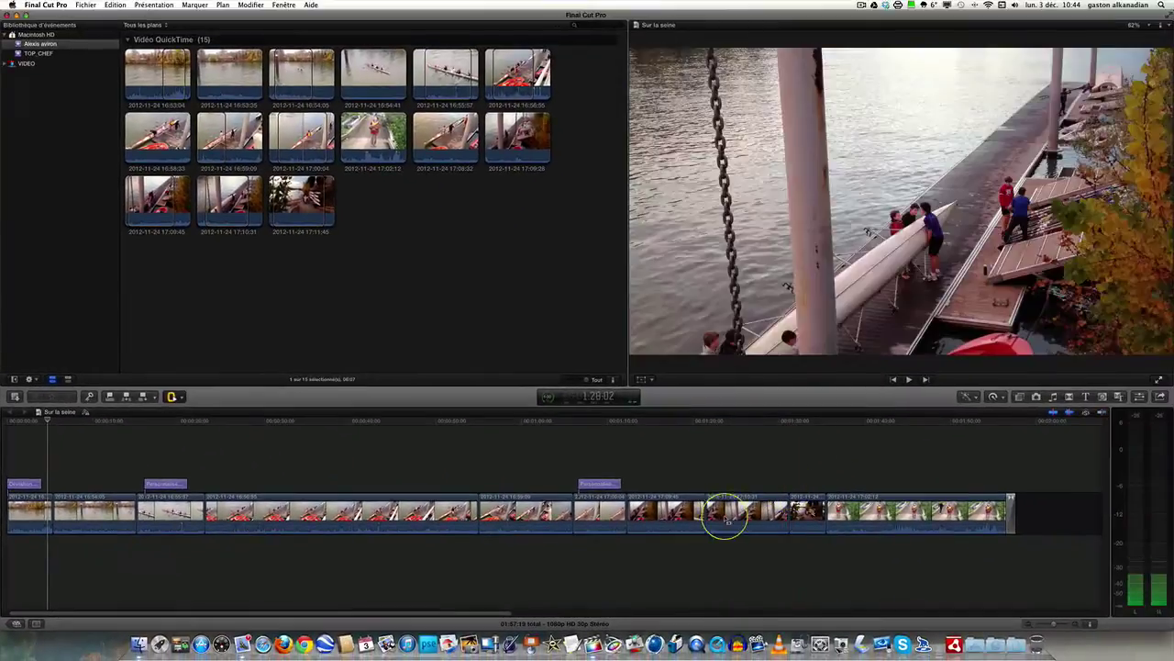
pyautogui.click(725, 512)
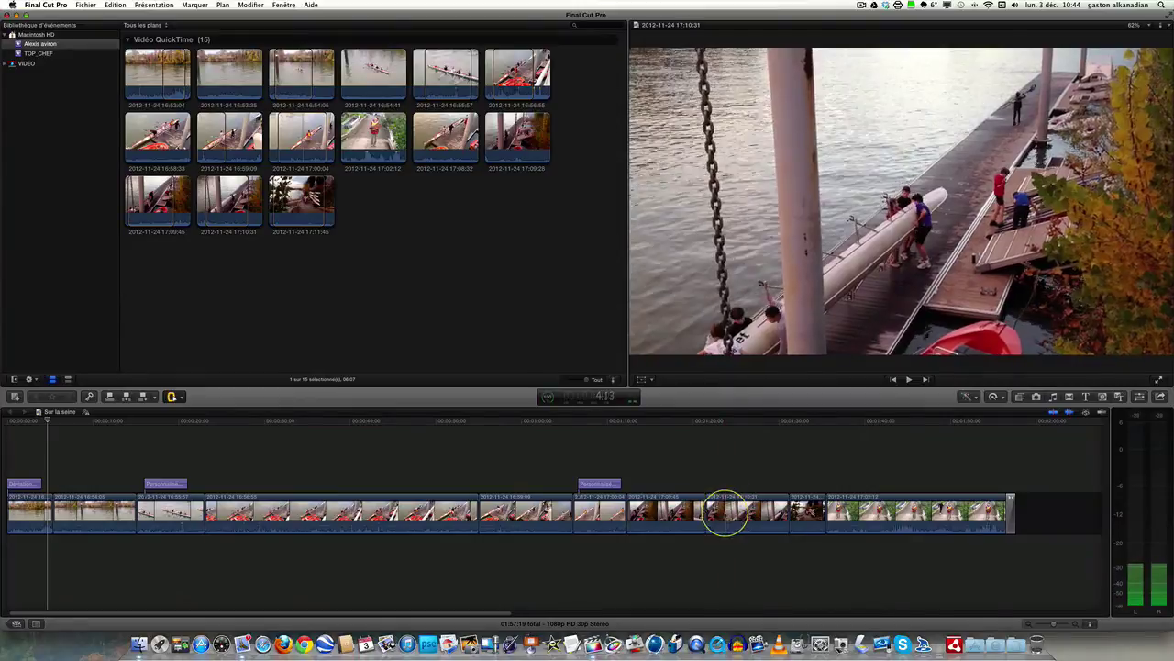
pyautogui.click(707, 511)
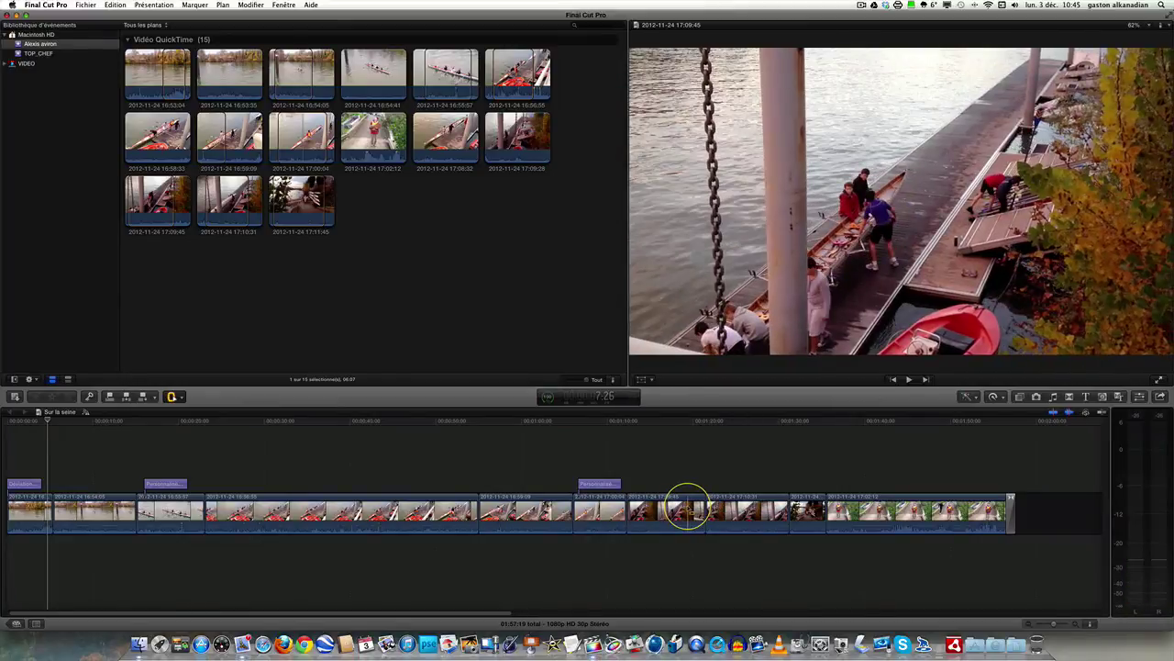
pyautogui.moveTo(688, 507); pyautogui.dragTo(822, 515)
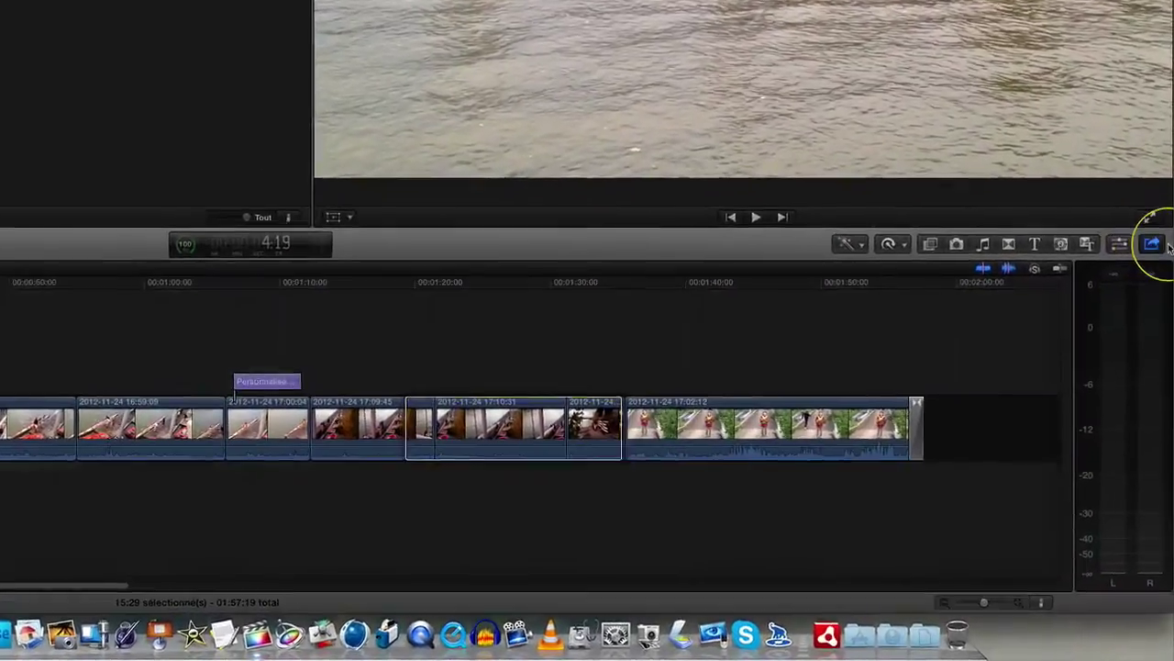
# Step: Open the DVD share for the selected timeline range
pyautogui.click(1152, 243)
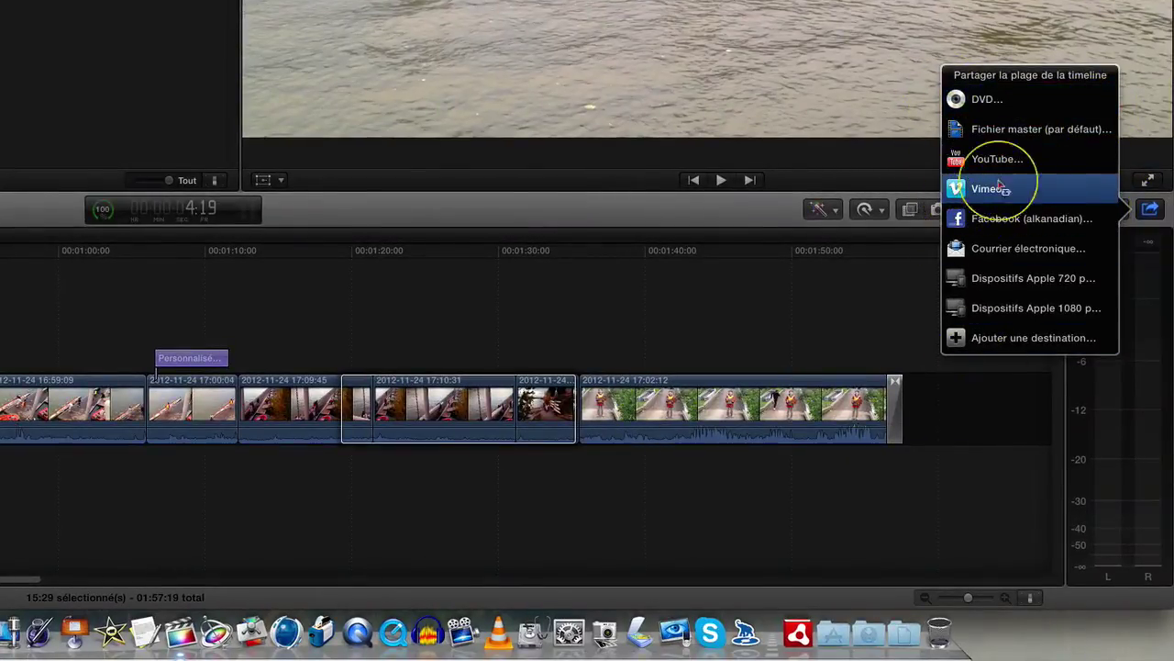
pyautogui.click(971, 102)
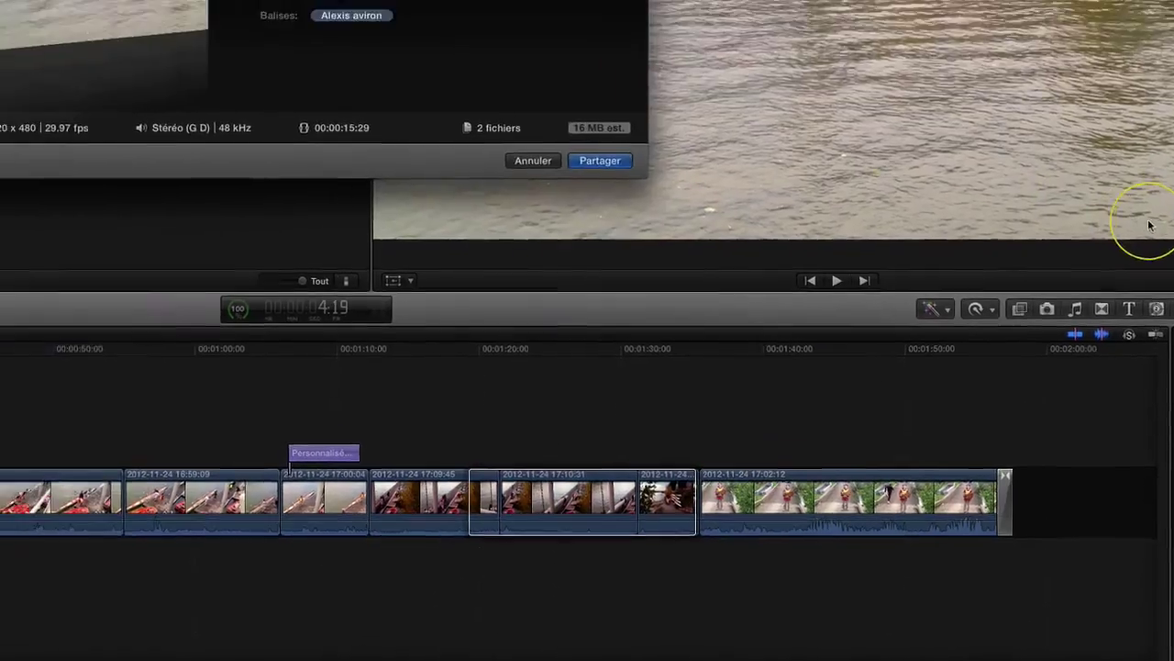